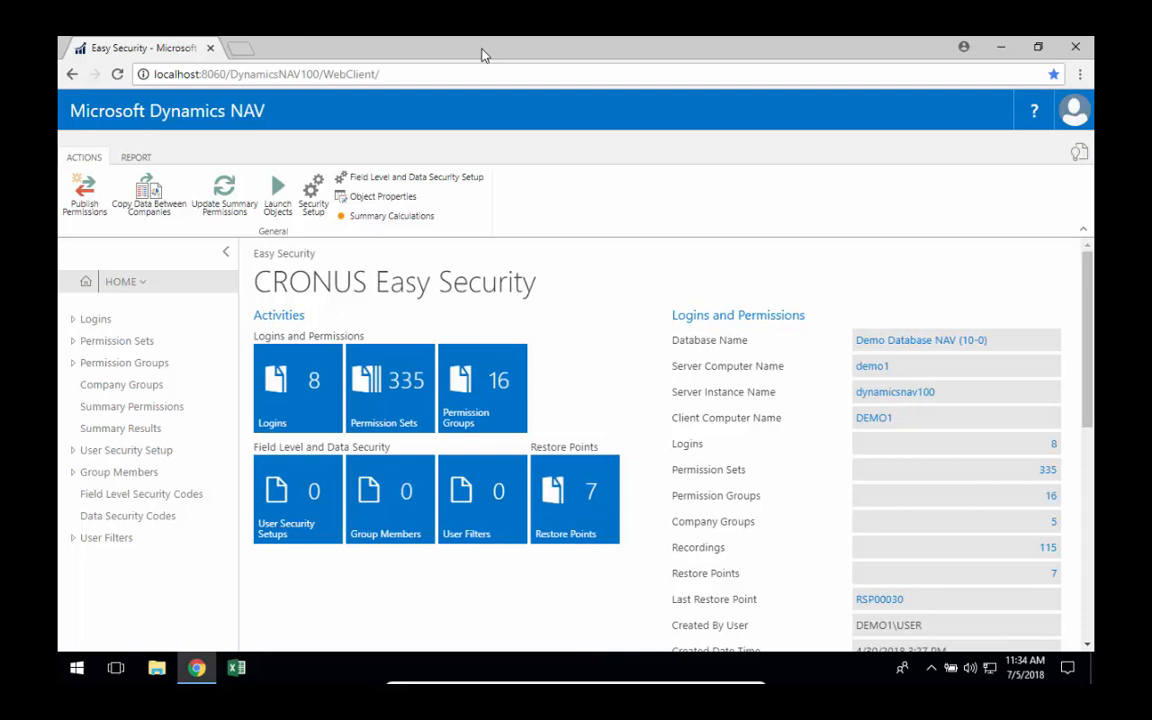
# On the second login's card, assign the SALES permission group with the OPERATIONS company group as an access control.
pyautogui.click(113, 325)
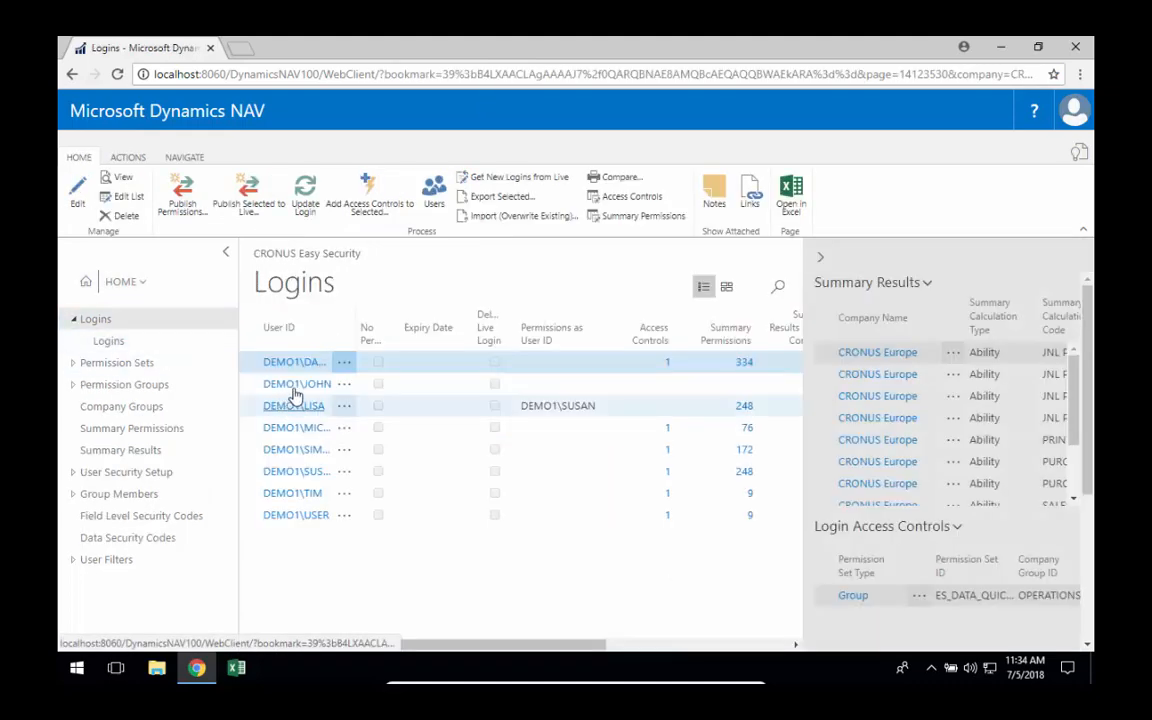
pyautogui.click(296, 384)
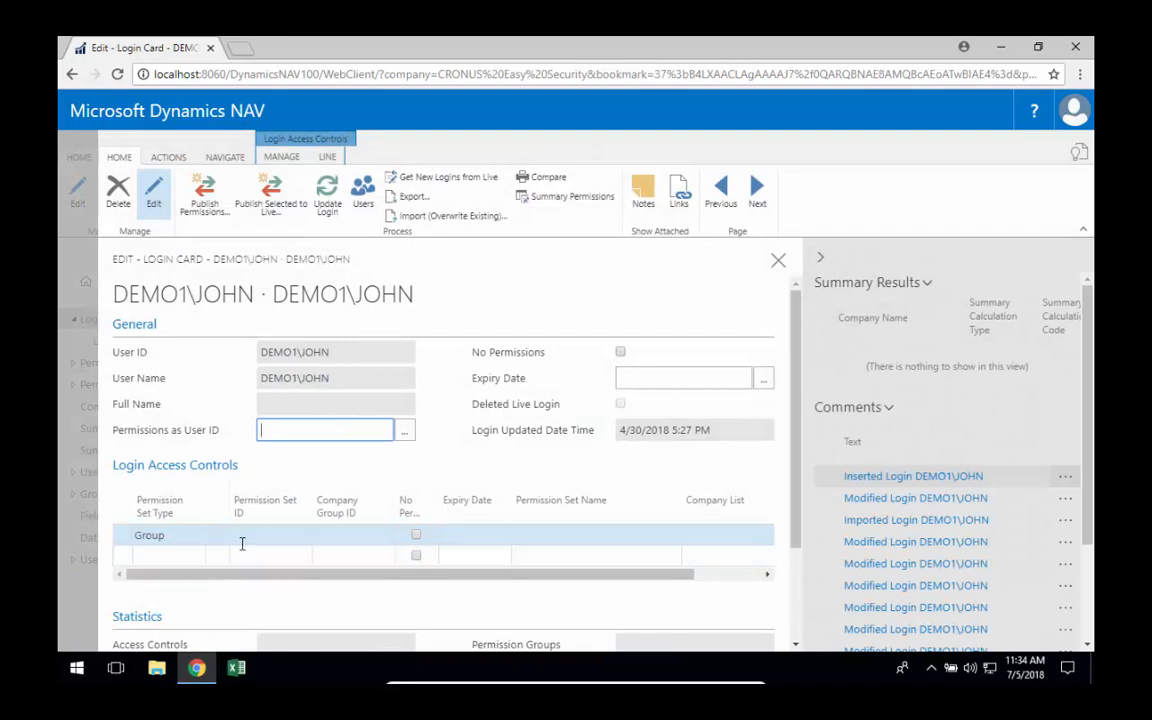
pyautogui.click(296, 534)
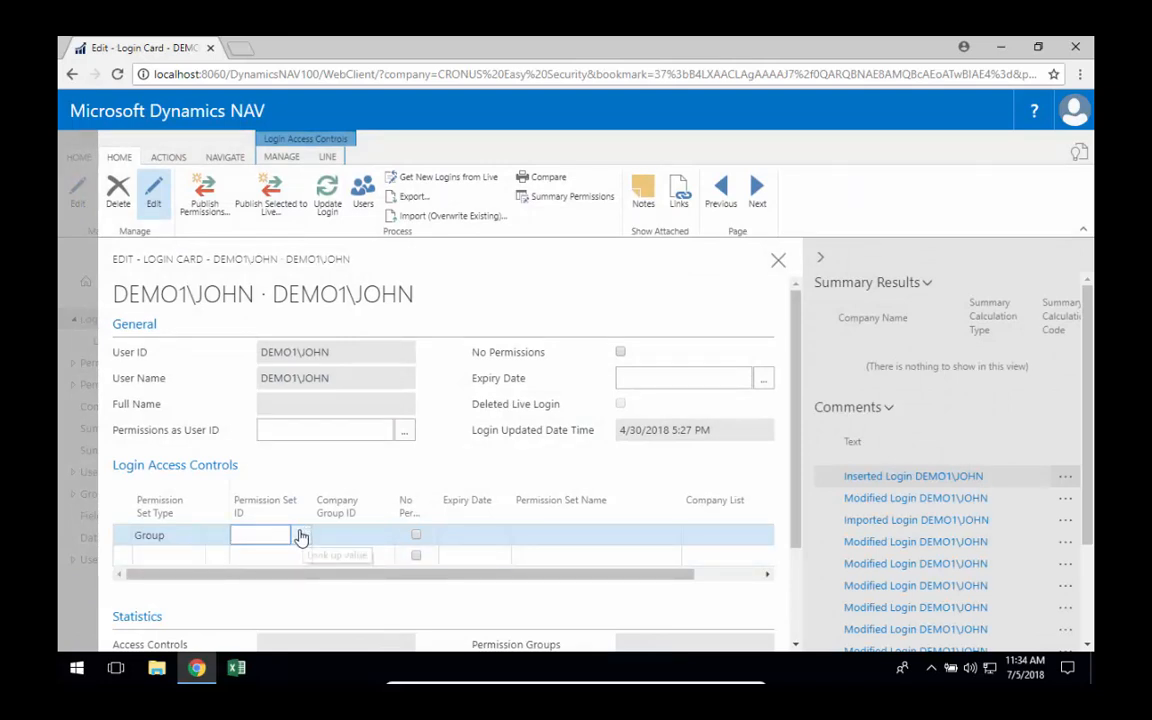
pyautogui.write('sa')
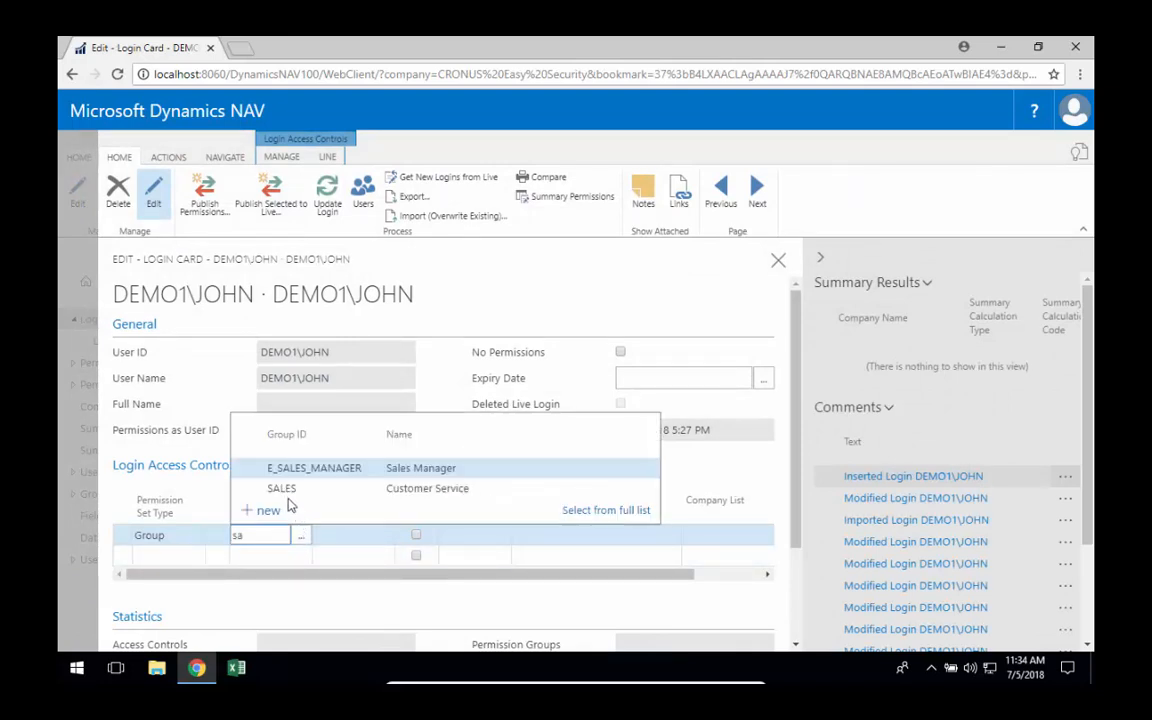
pyautogui.click(289, 487)
pyautogui.click(366, 535)
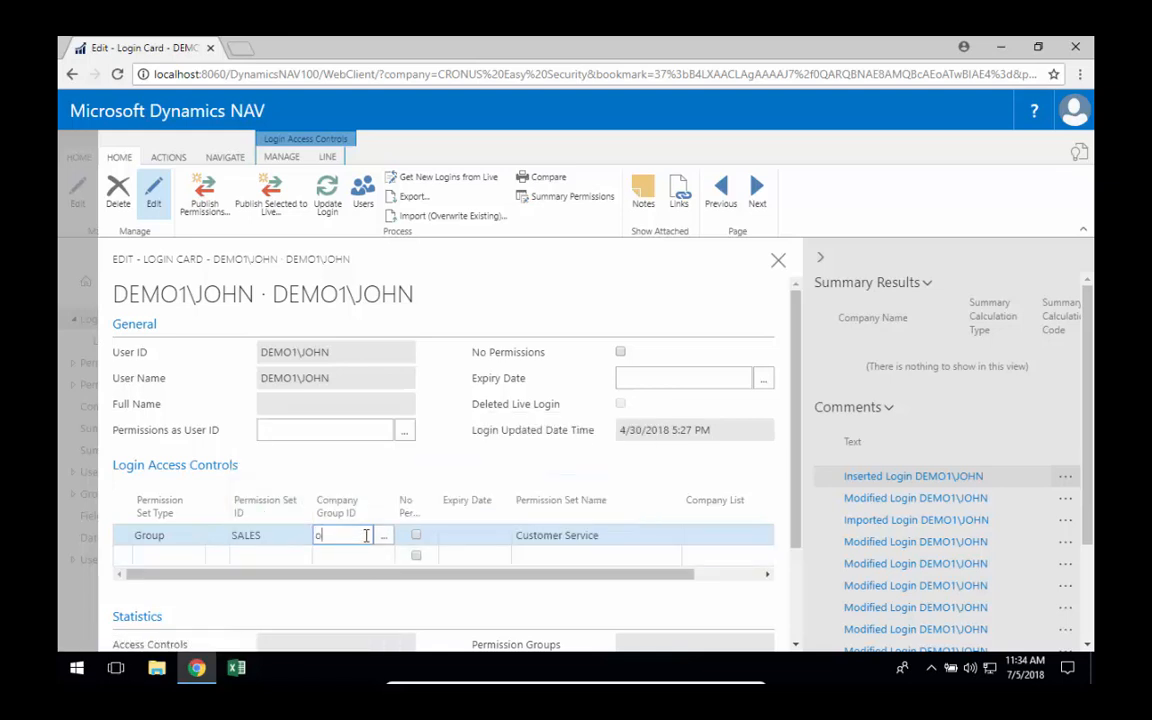
pyautogui.write('op')
pyautogui.click(378, 487)
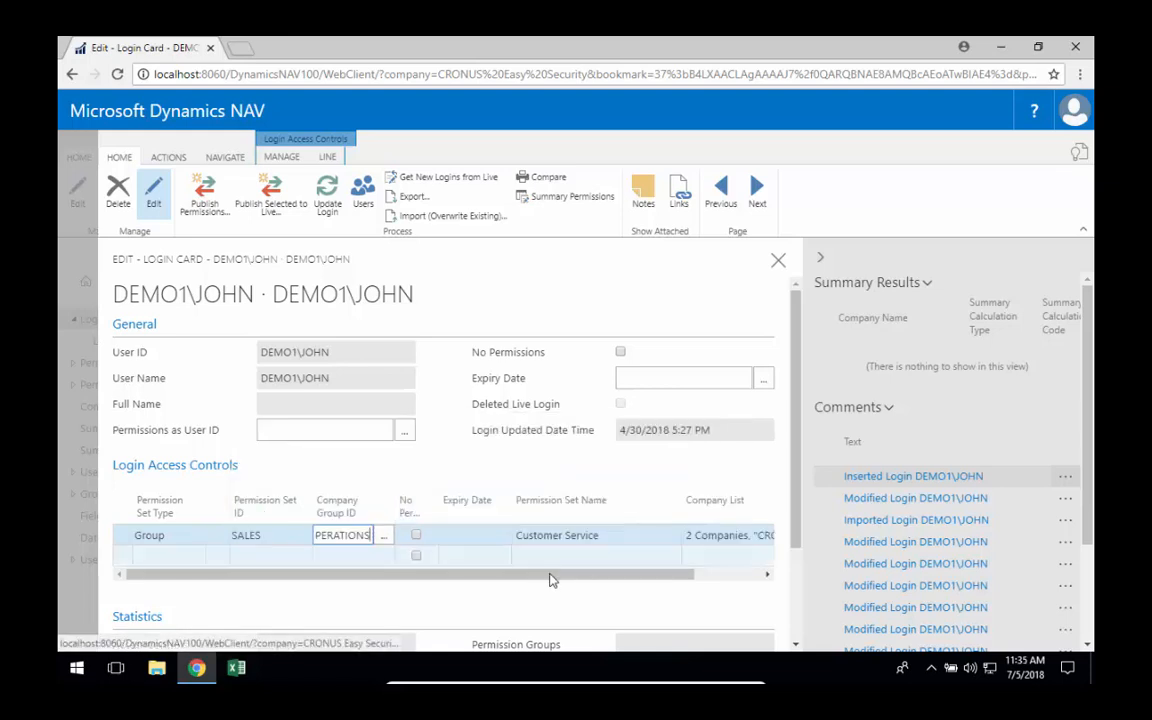
# Update the login with its new access control and close its card.
pyautogui.click(327, 197)
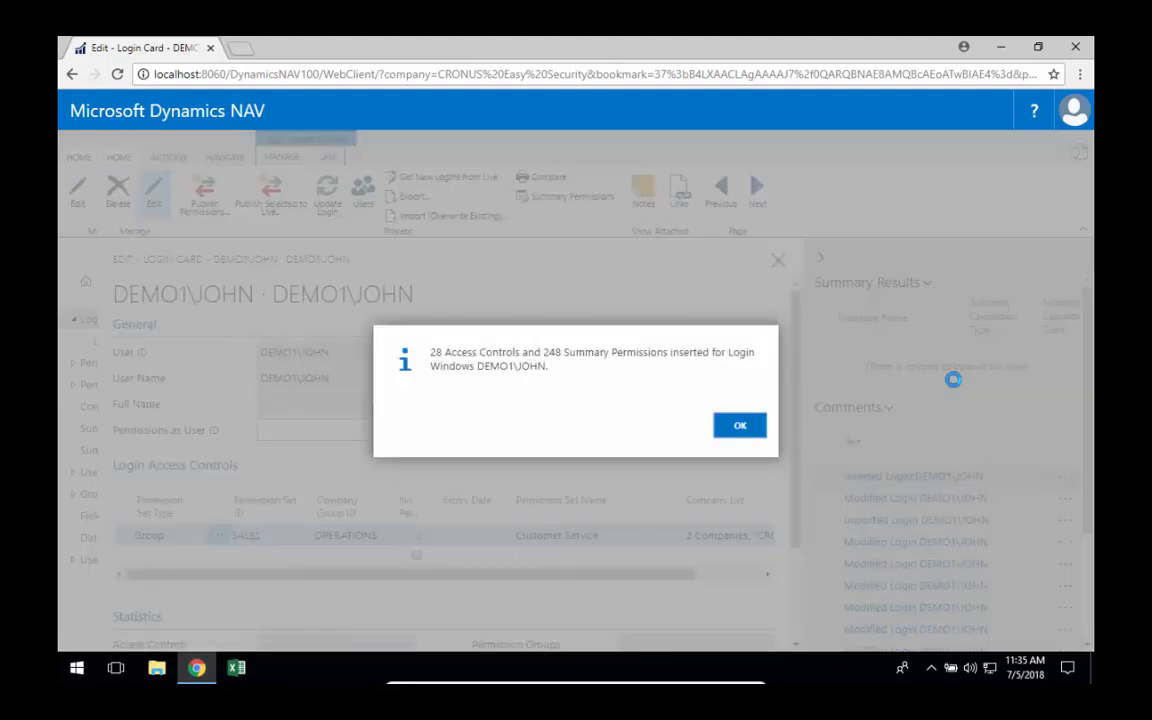
pyautogui.click(740, 427)
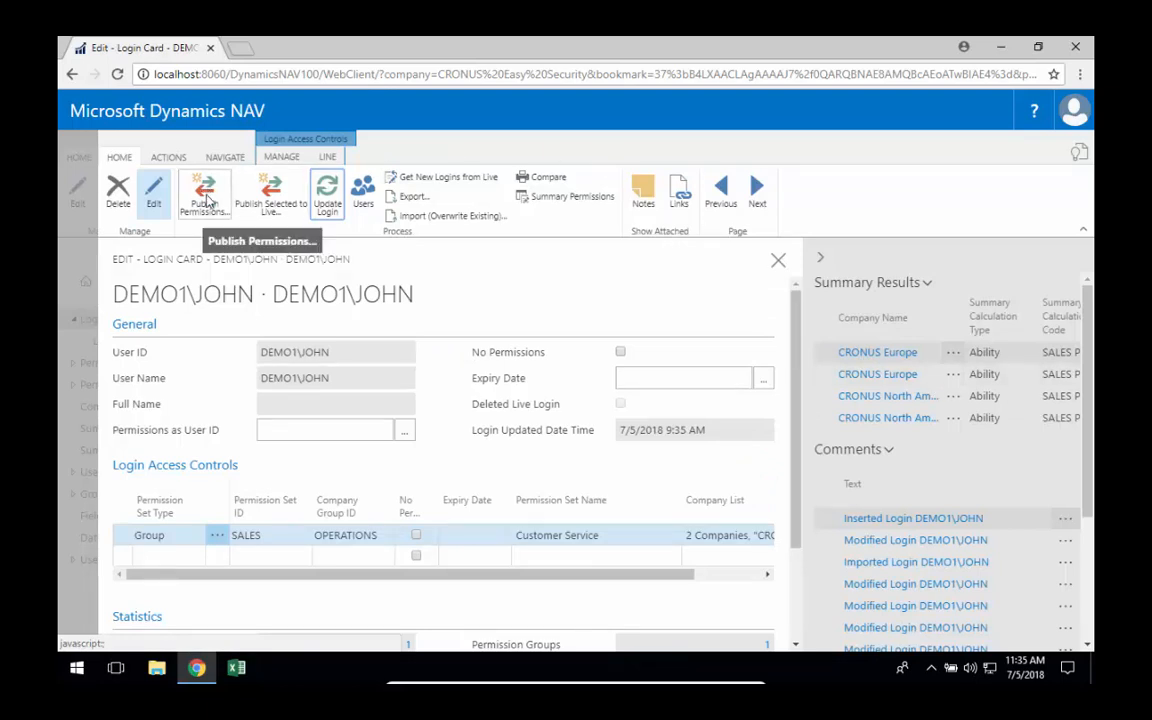
pyautogui.press('Escape')
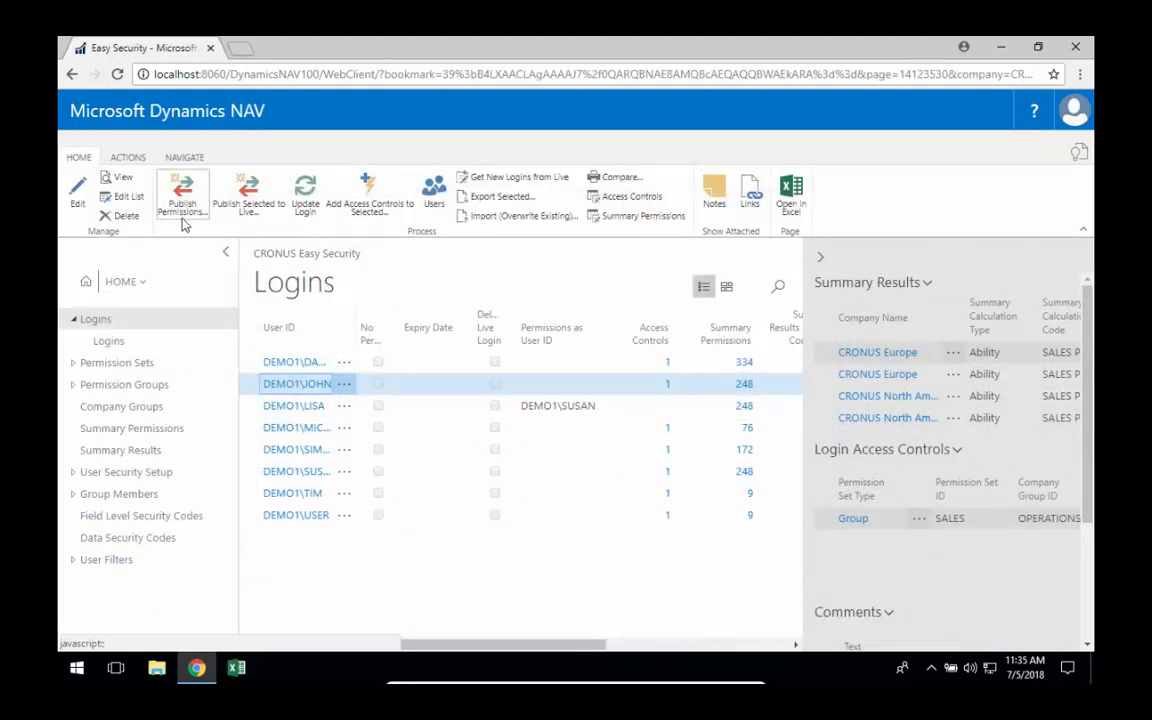
# Create a new permission set with the ID CUSTOMER EDIT.
pyautogui.click(107, 364)
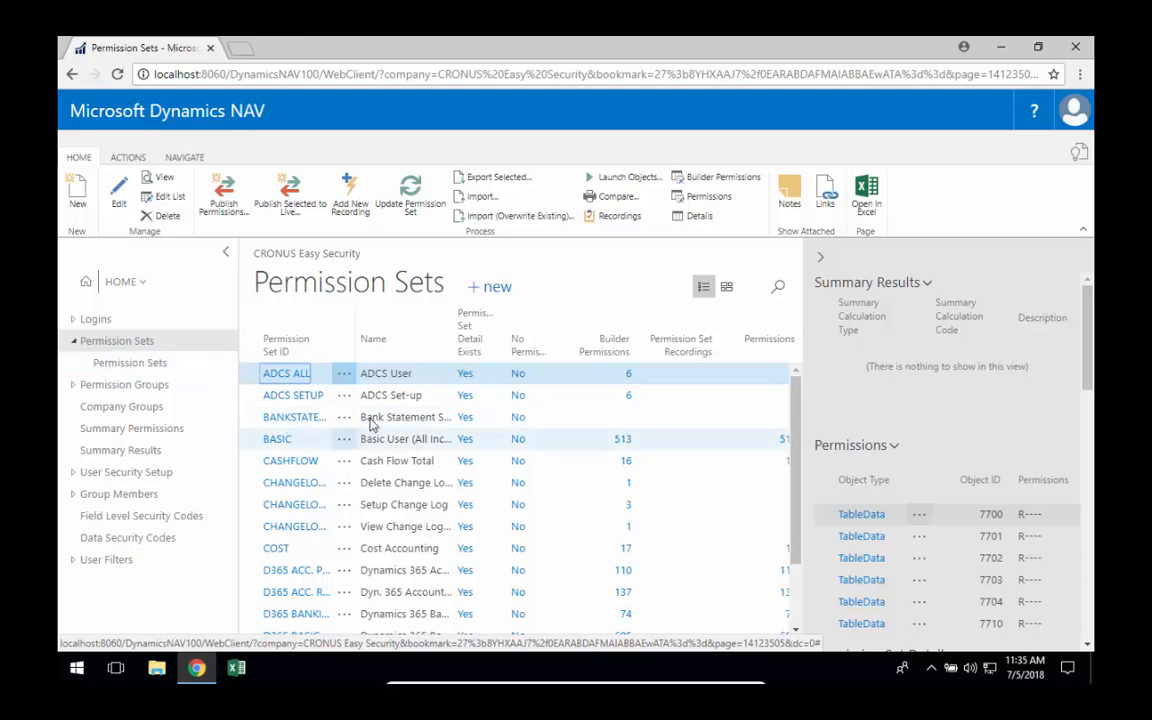
pyautogui.click(86, 202)
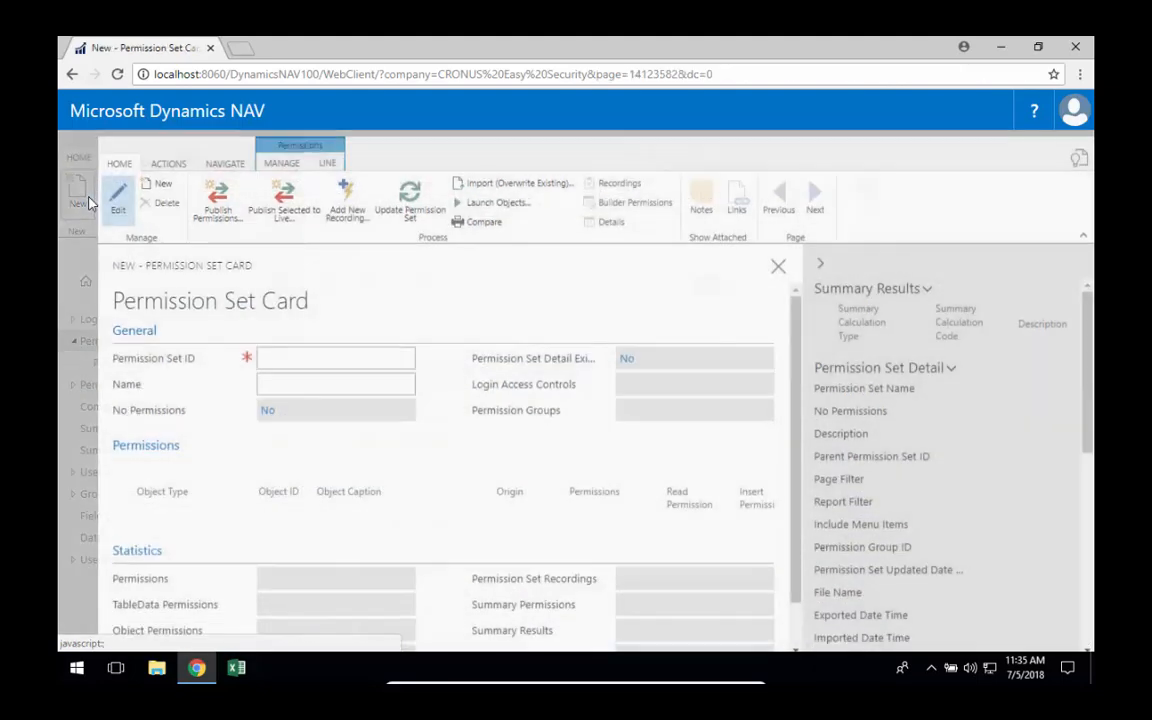
pyautogui.write('customer ')
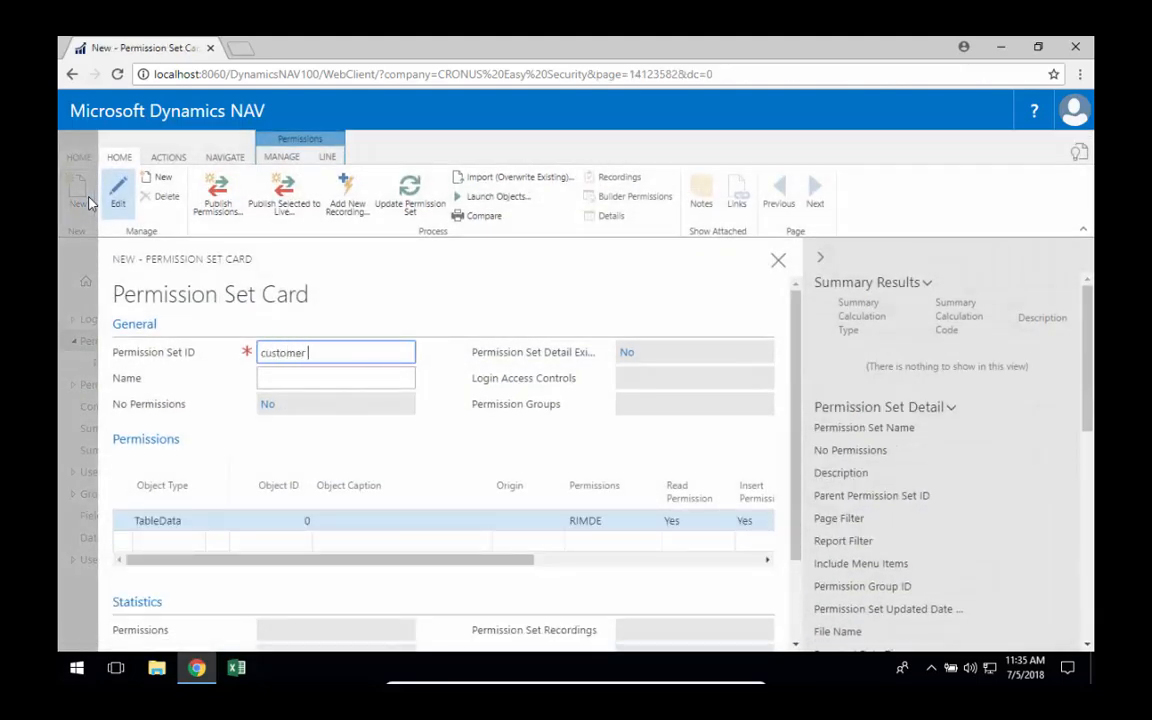
pyautogui.write('edit')
pyautogui.press('Tab')
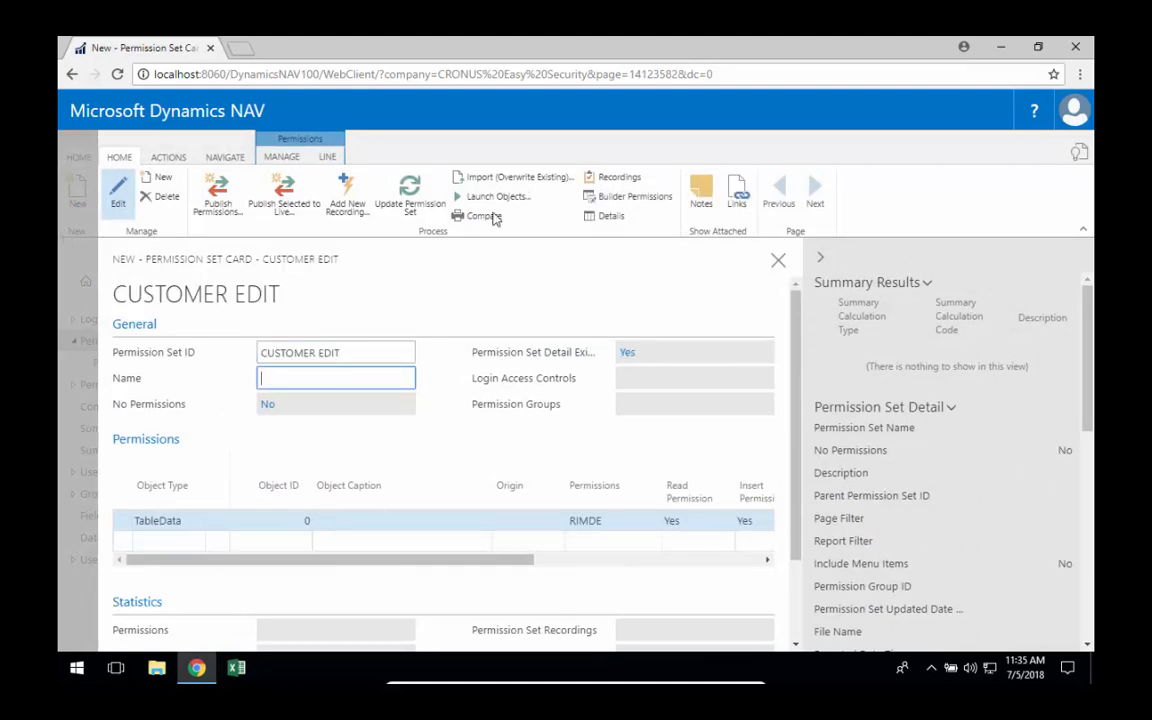
# From the permission set's recordings, create a new recording with the description "Customer Edit".
pyautogui.click(620, 178)
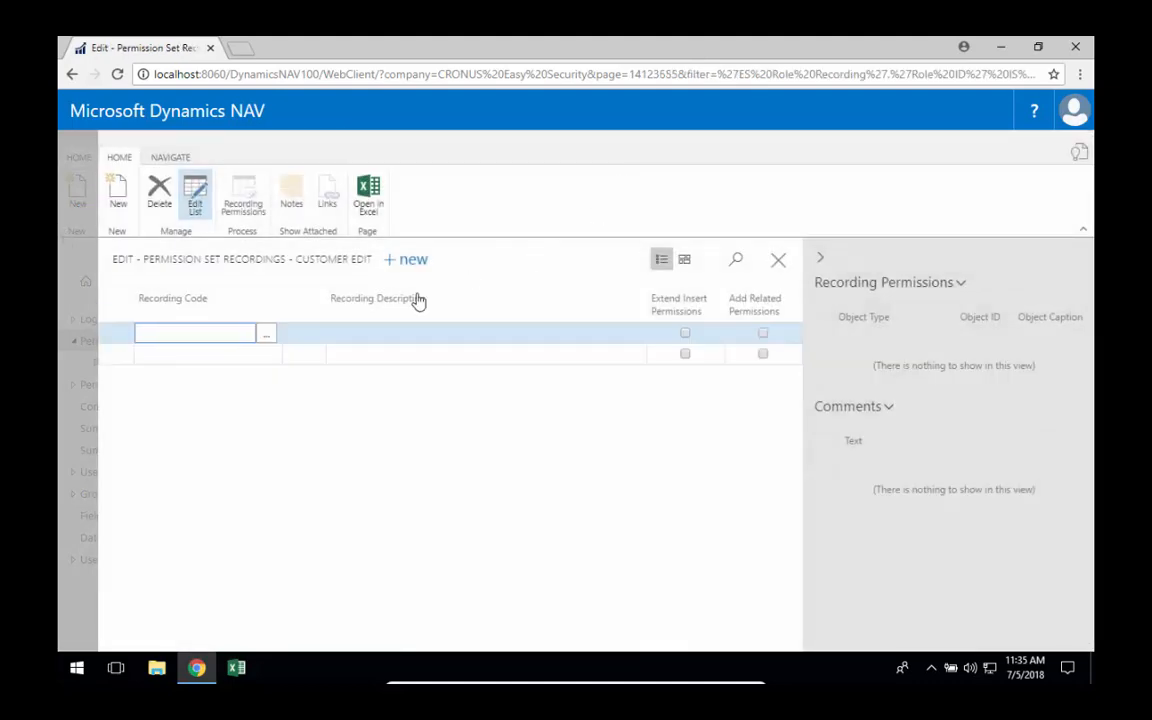
pyautogui.click(265, 334)
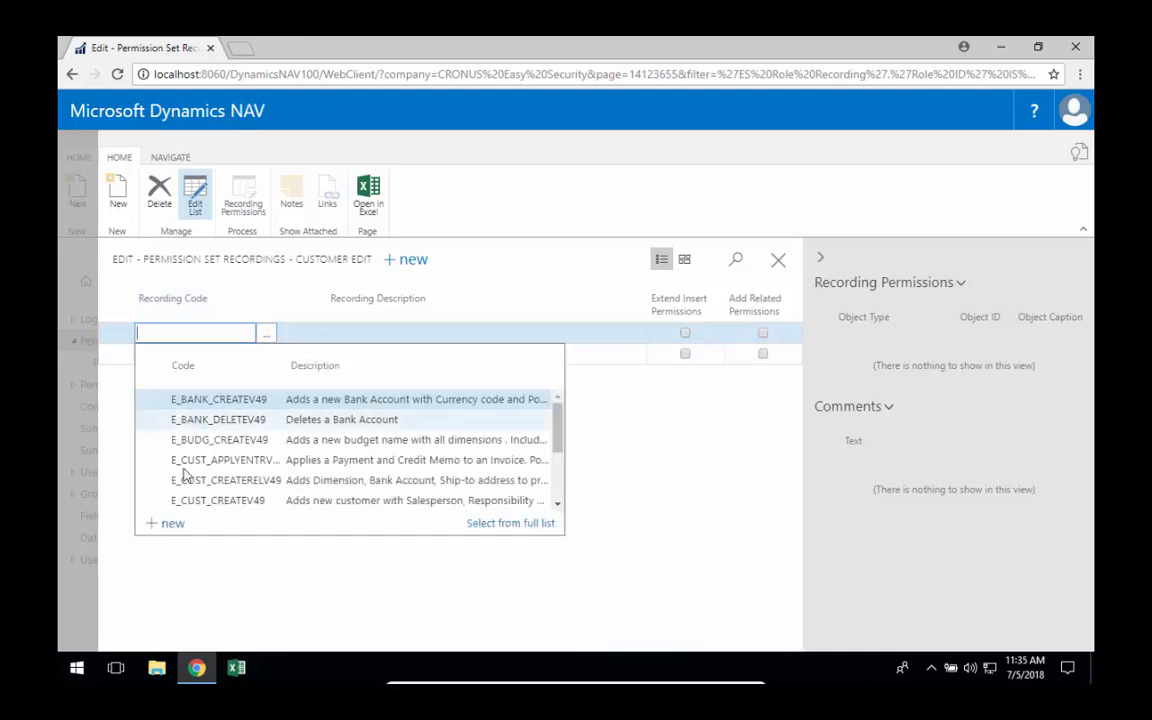
pyautogui.click(168, 546)
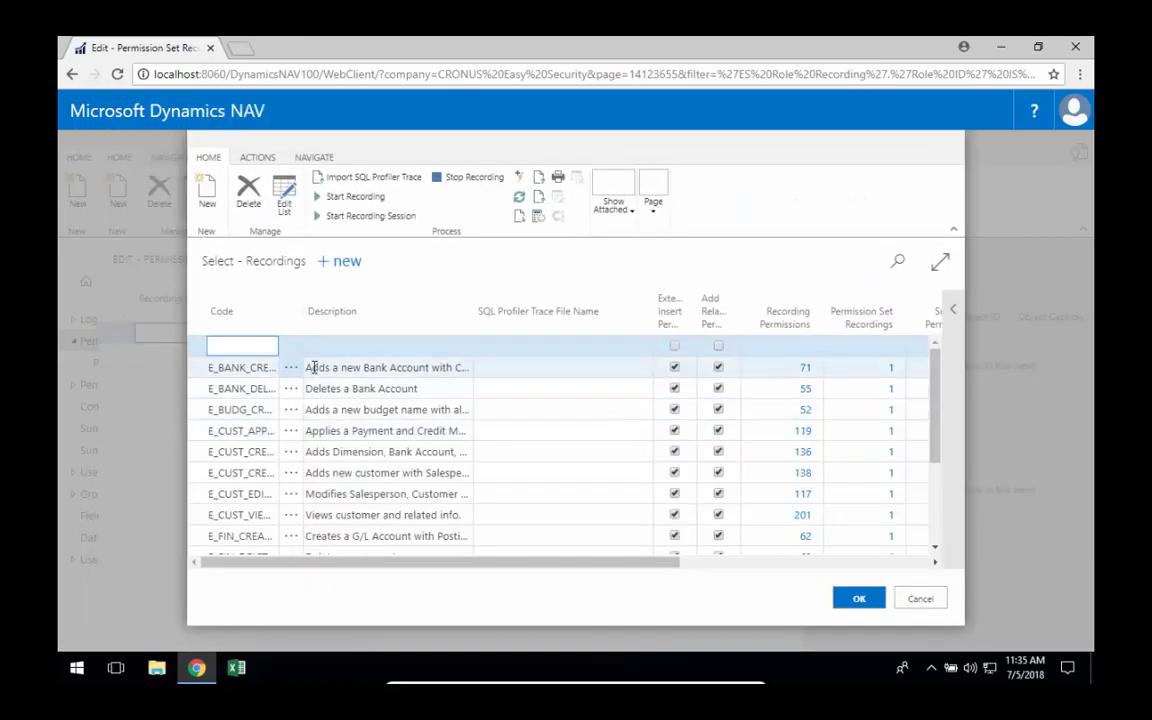
pyautogui.press('Tab')
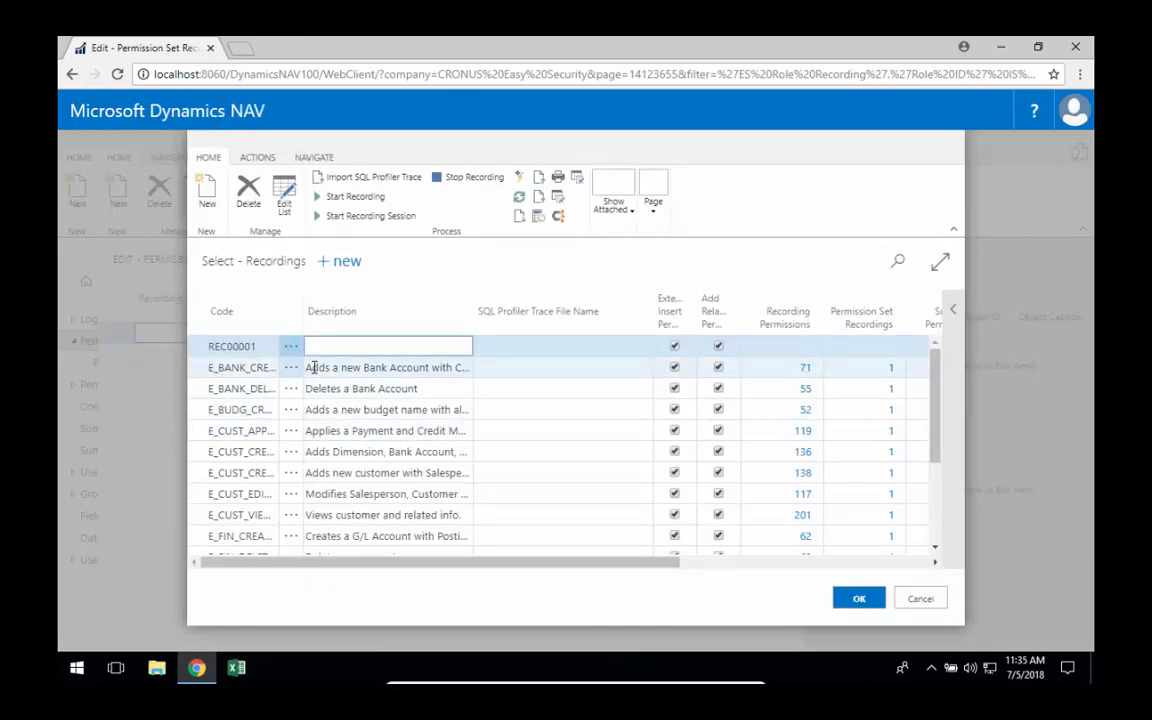
pyautogui.write('Customer Edit')
pyautogui.press('Tab')
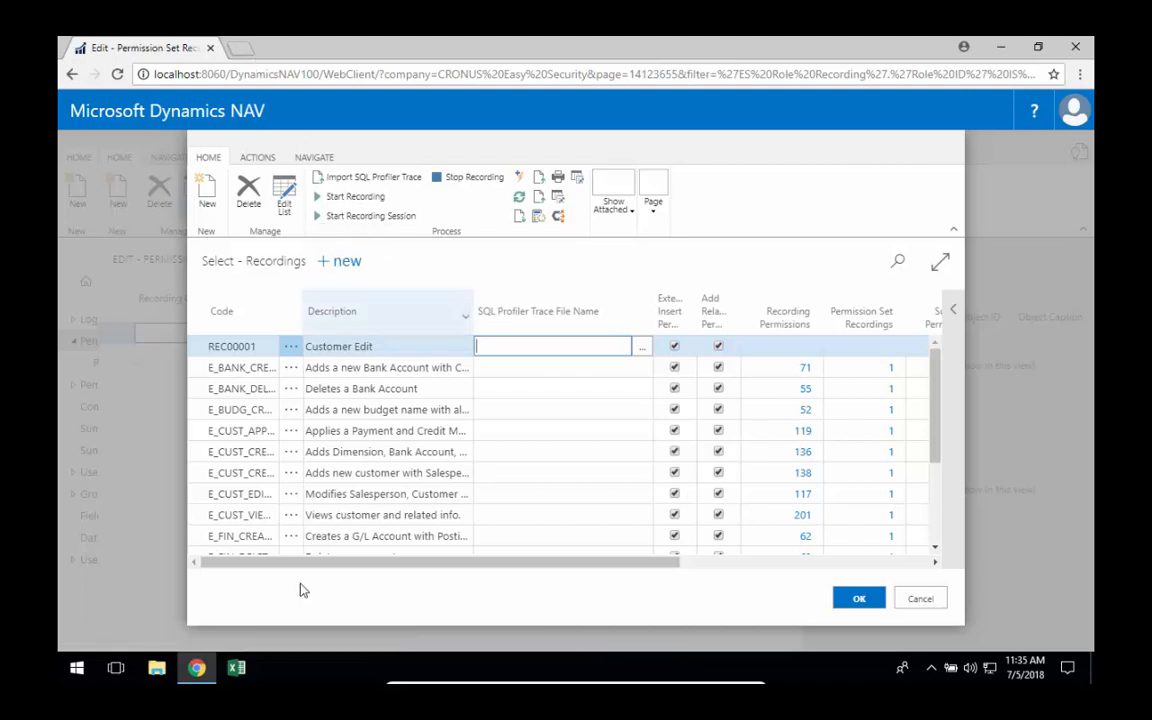
# Launch Google Chrome as a different user, entering that user's name and the account password.
pyautogui.rightClick(198, 676)
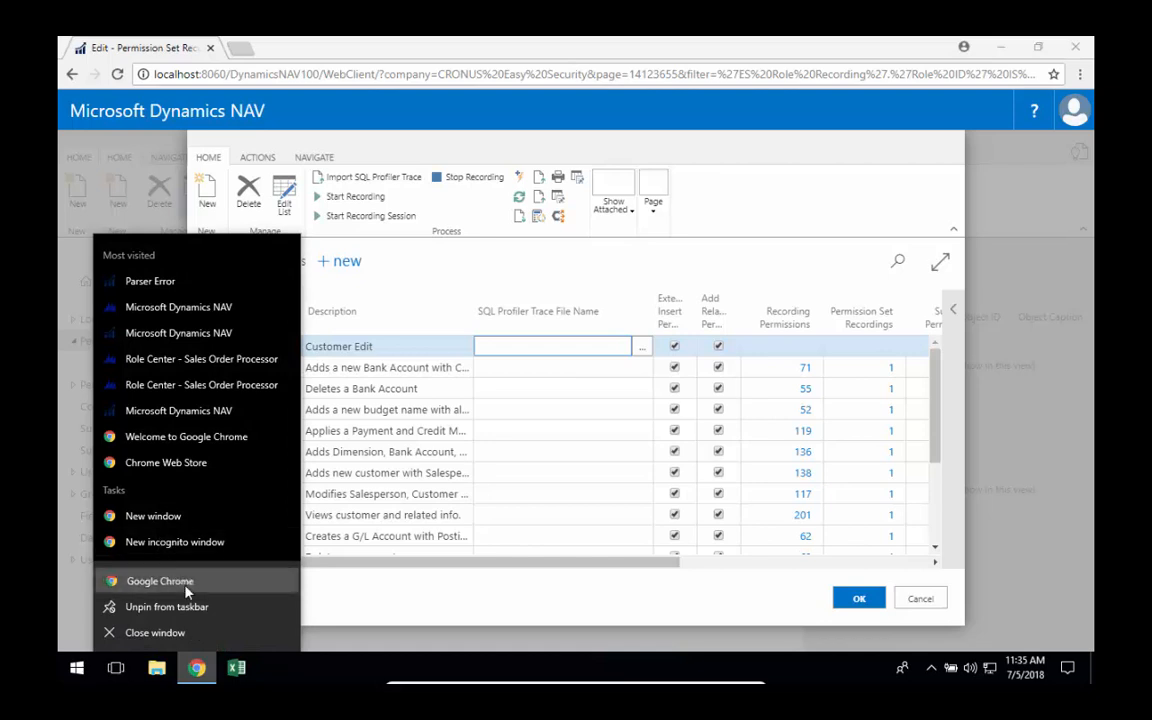
pyautogui.rightClick(185, 584)
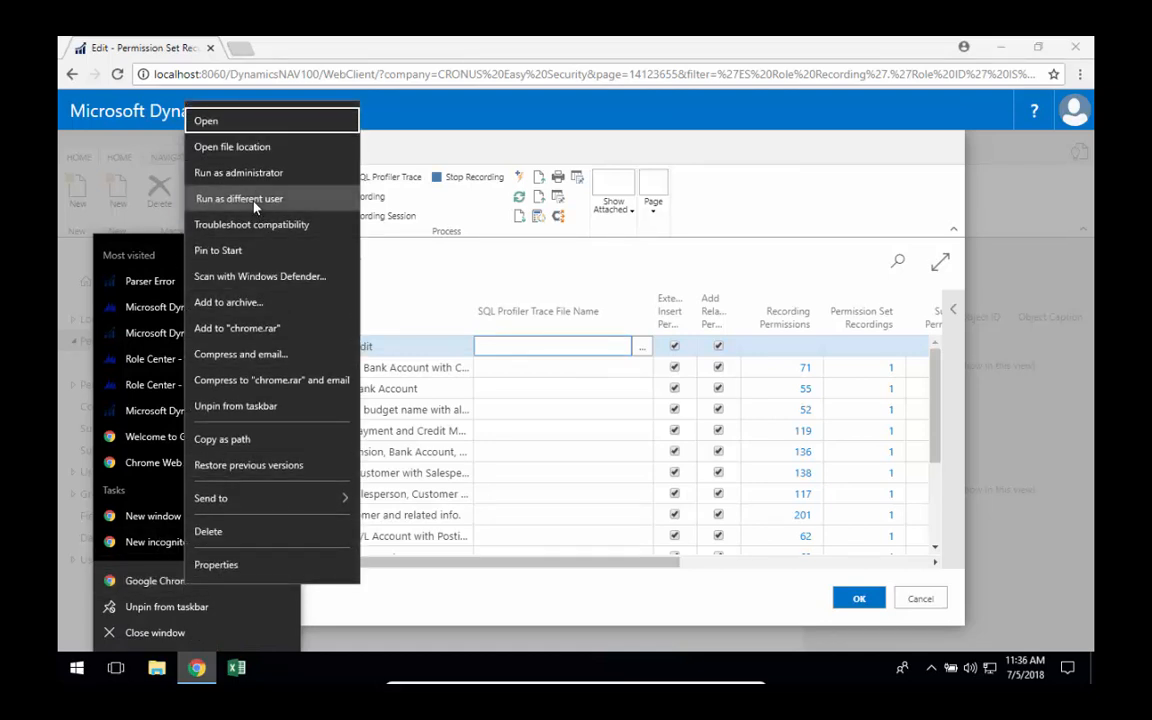
pyautogui.click(255, 199)
pyautogui.write('david')
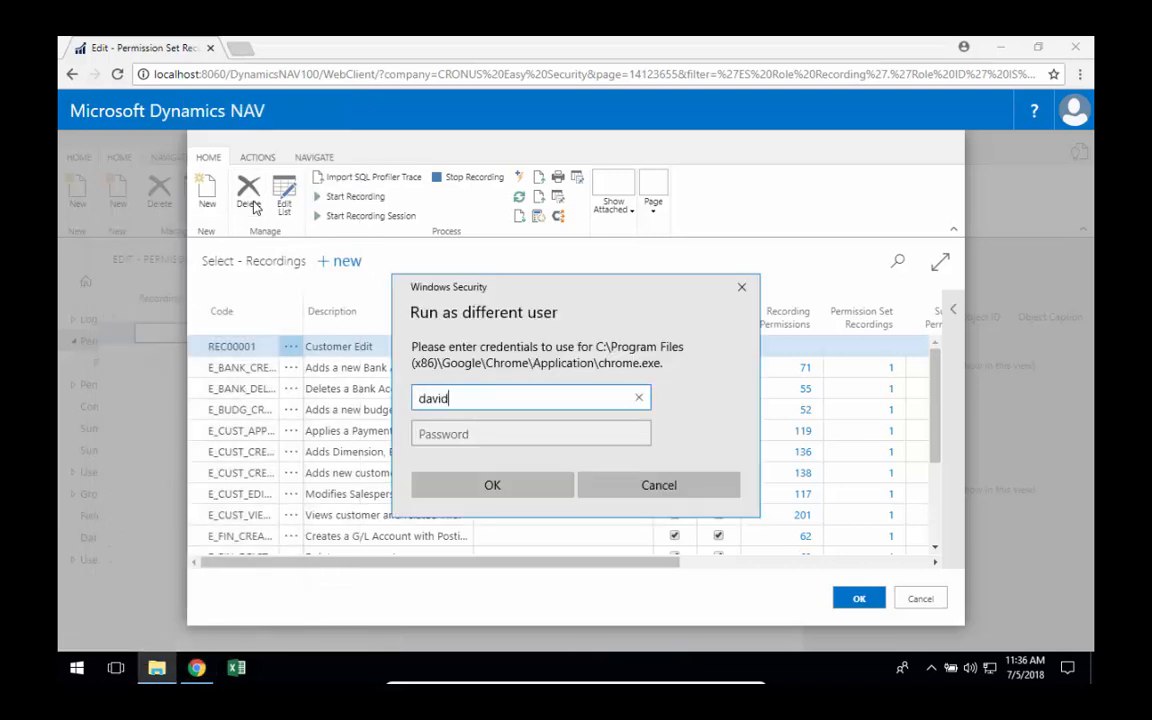
pyautogui.press('Tab')
pyautogui.write('***')
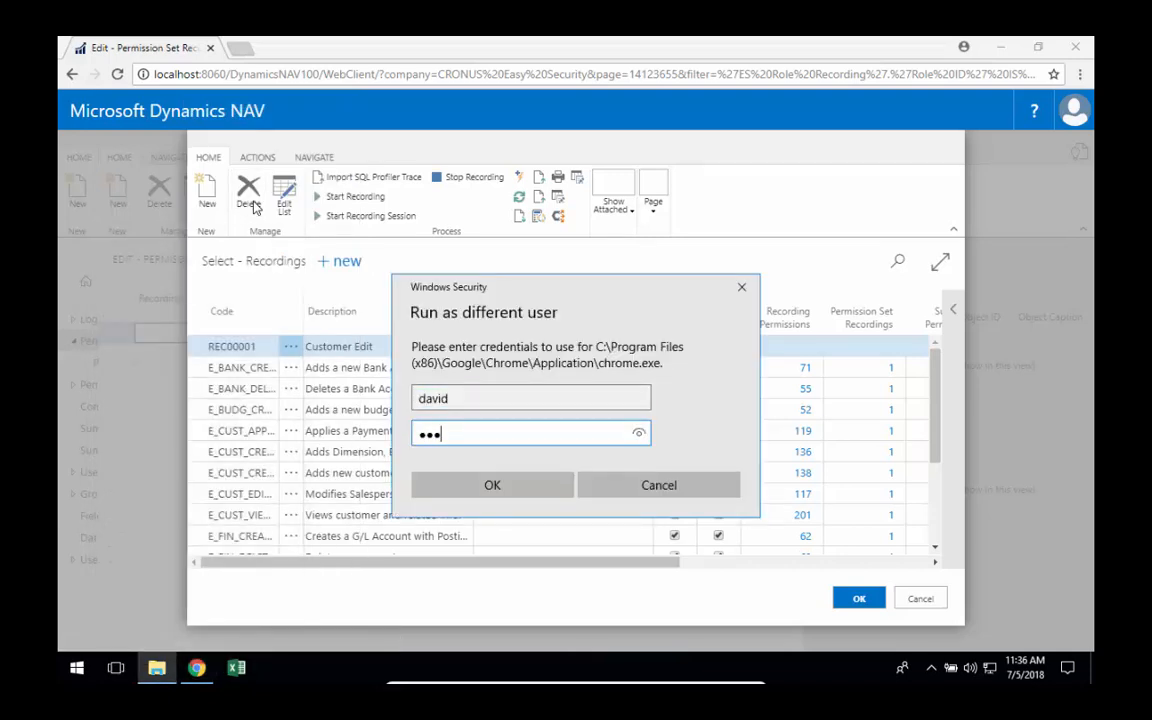
pyautogui.press('BackSpace')
pyautogui.press('BackSpace')
pyautogui.press('BackSpace')
pyautogui.write('*****')
pyautogui.press('Return')
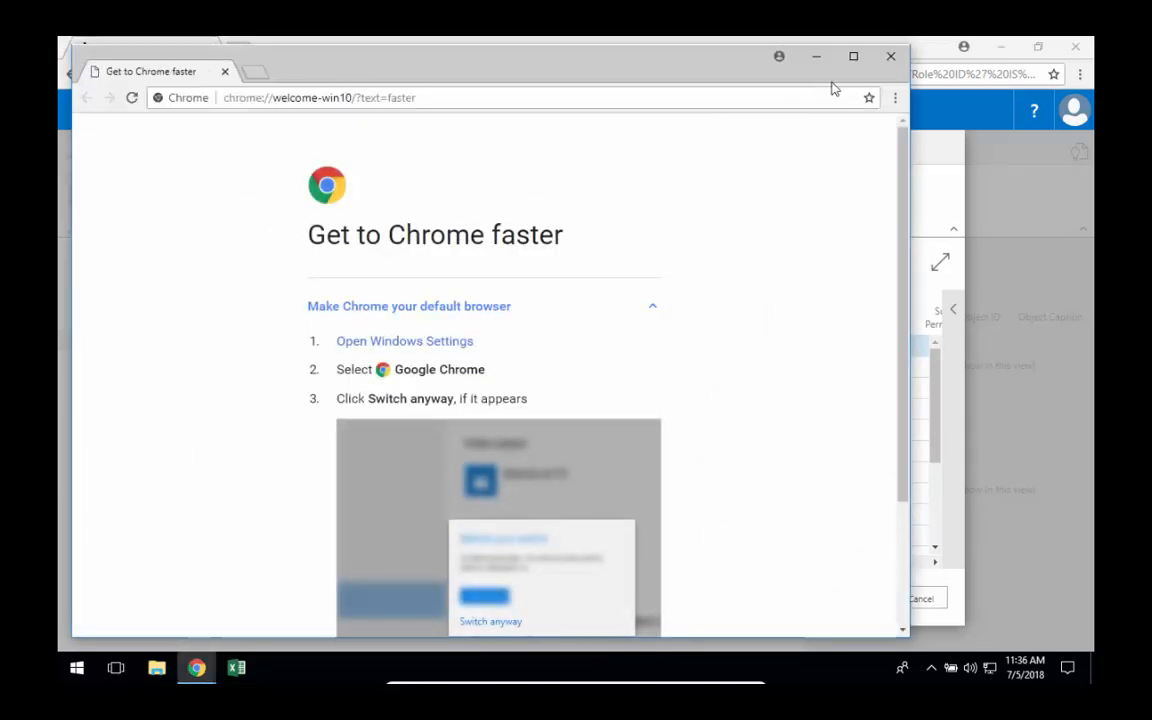
# Copy the web client address localhost:8060/DynamicsNAV100/WebClient/ from a new tab and load it in the other user's Chrome window.
pyautogui.click(890, 56)
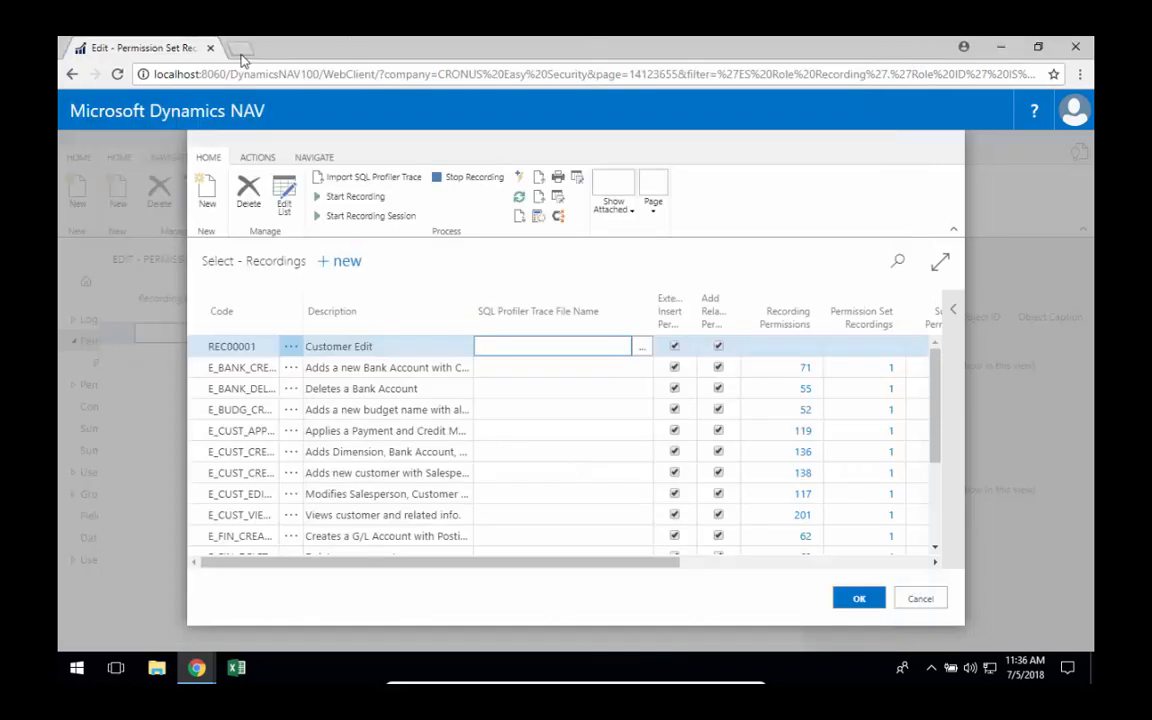
pyautogui.click(240, 49)
pyautogui.click(162, 103)
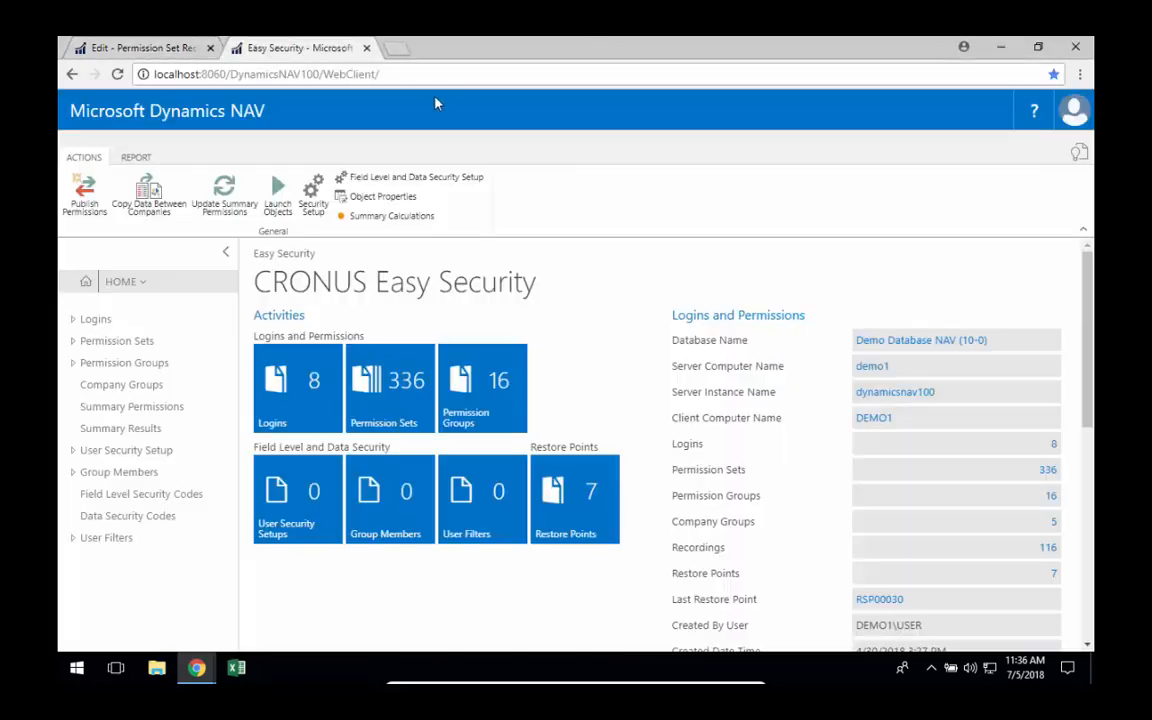
pyautogui.click(423, 75)
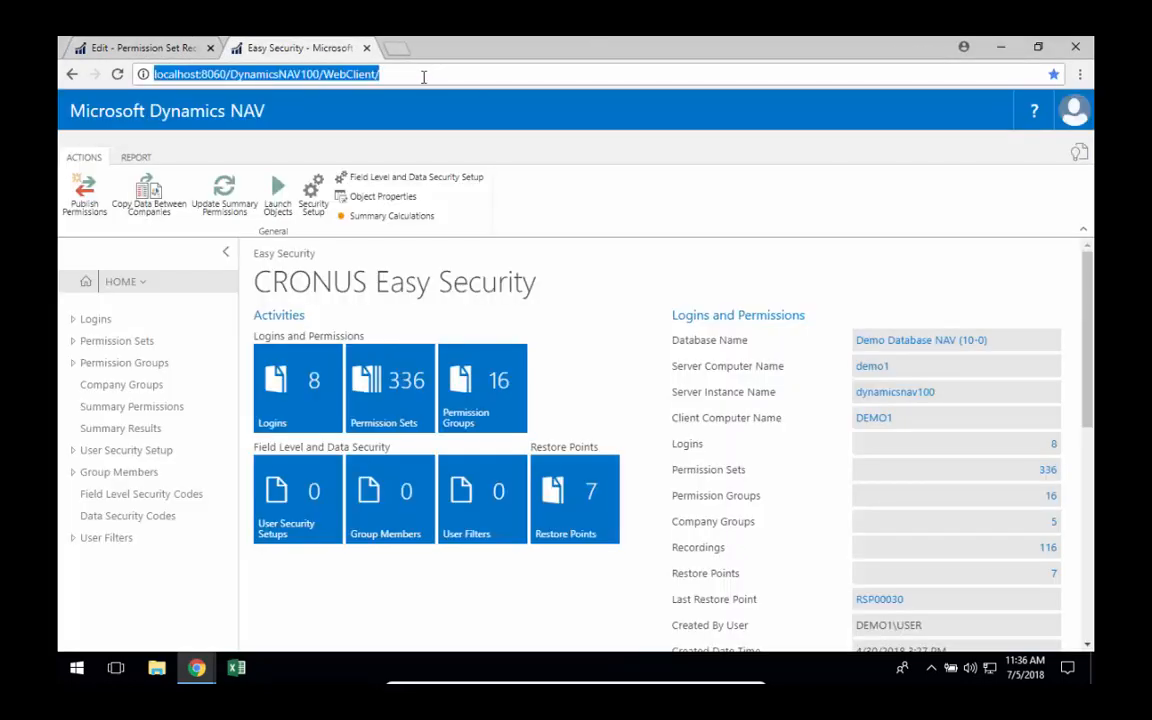
pyautogui.click(196, 667)
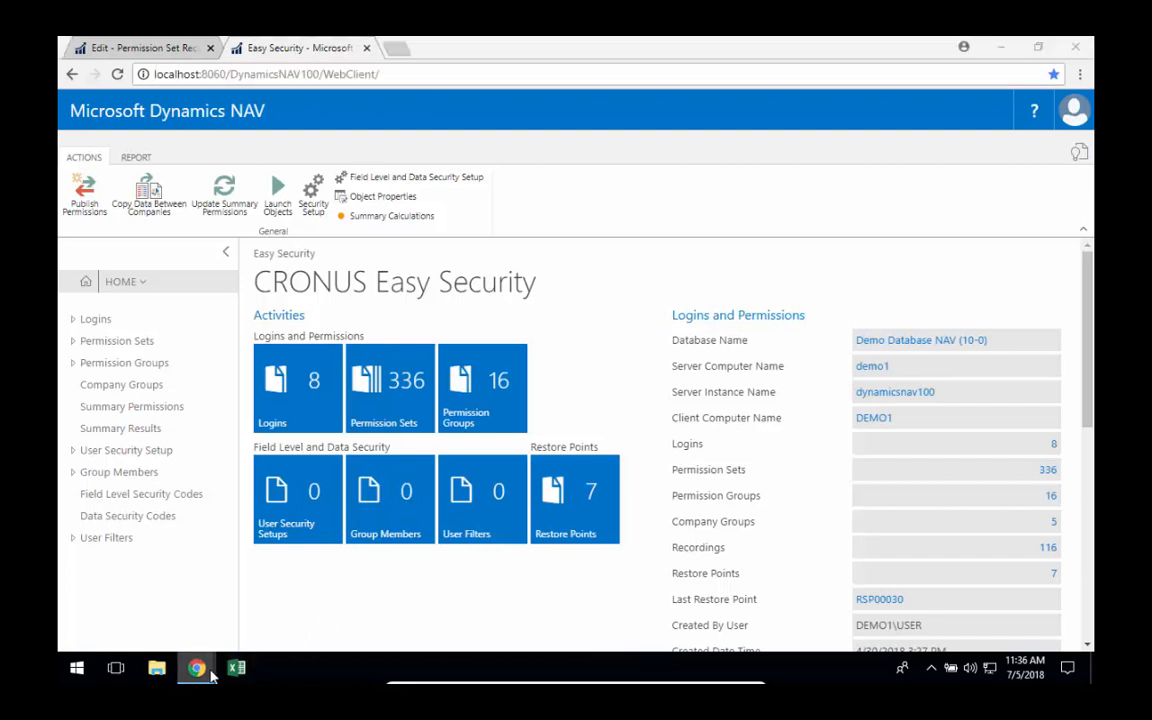
pyautogui.click(278, 620)
pyautogui.hotkey('ctrl', 'l')
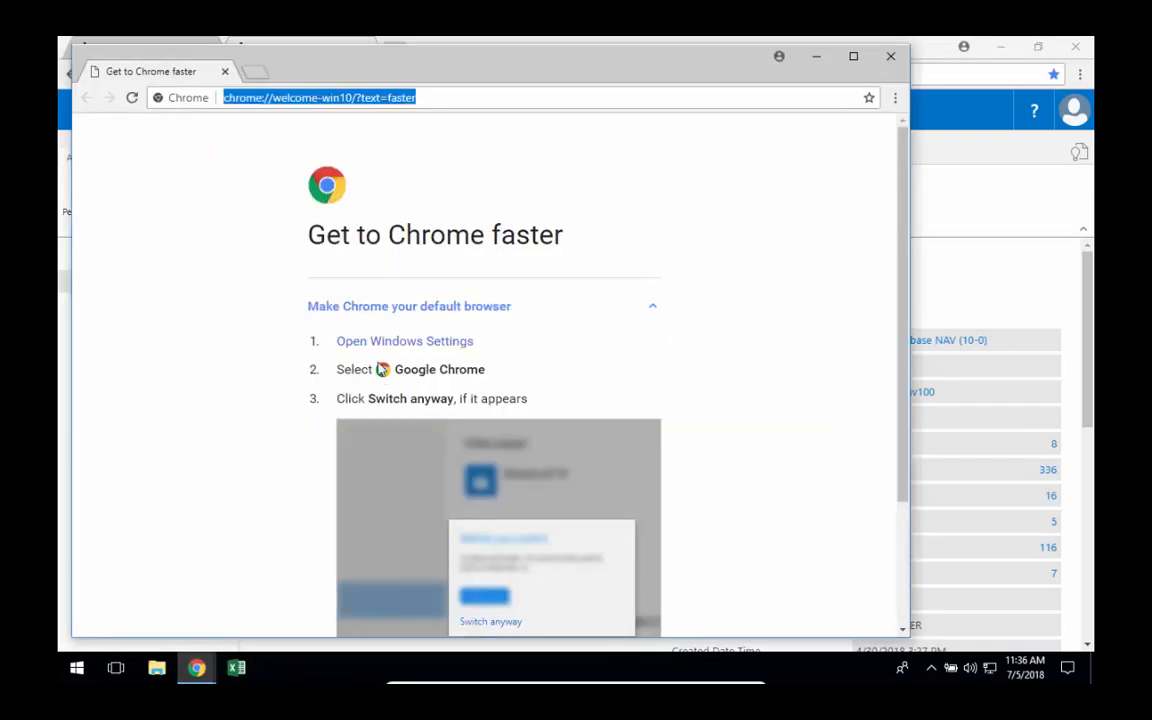
pyautogui.press('Return')
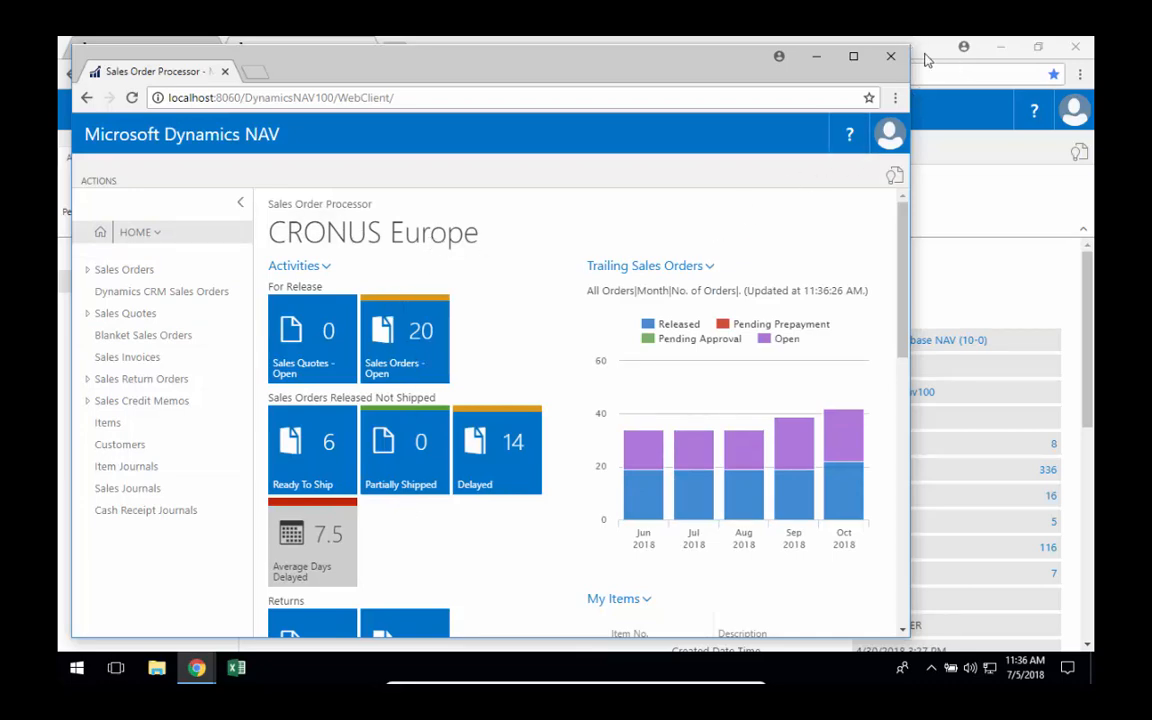
# Return to the Customer Edit recording and start a recording session on live session 19, adding SUPER temporarily.
pyautogui.click(890, 56)
pyautogui.click(148, 48)
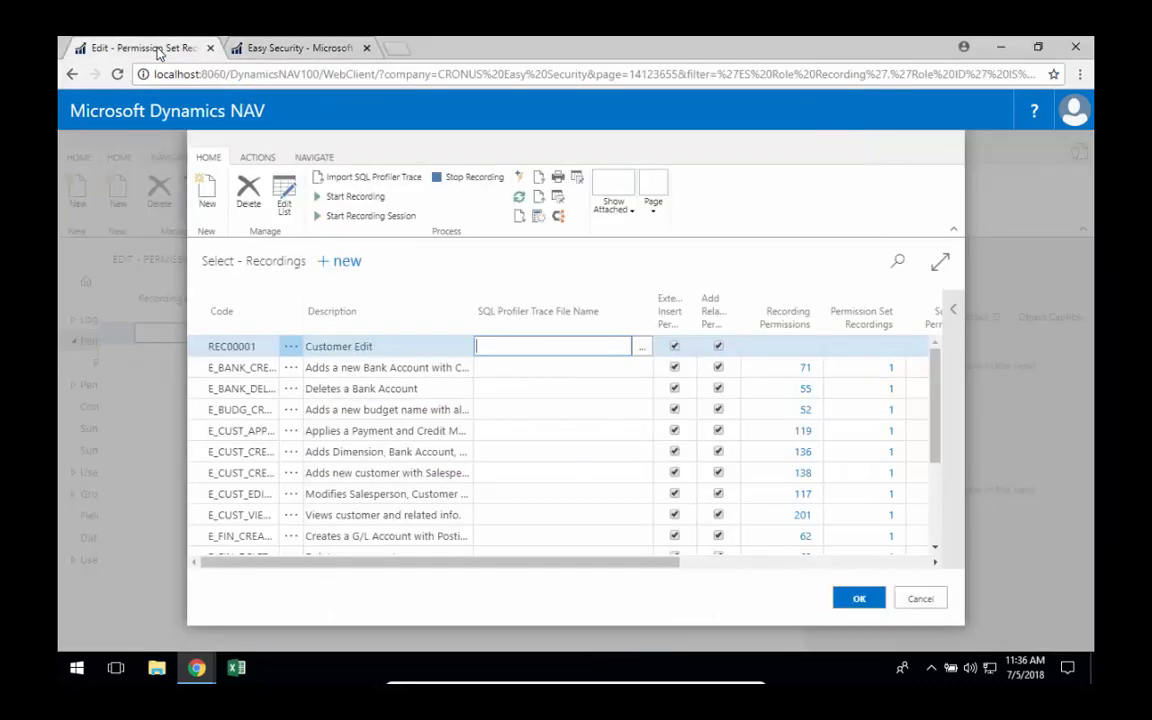
pyautogui.click(367, 217)
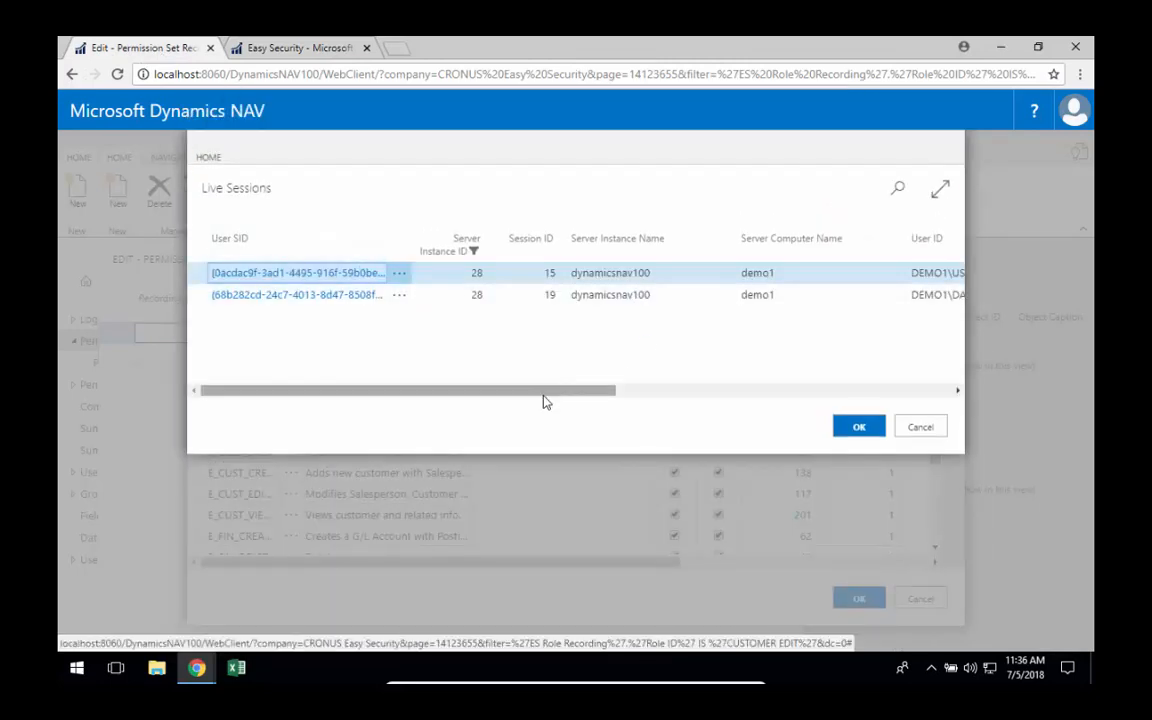
pyautogui.moveTo(548, 395); pyautogui.dragTo(666, 401)
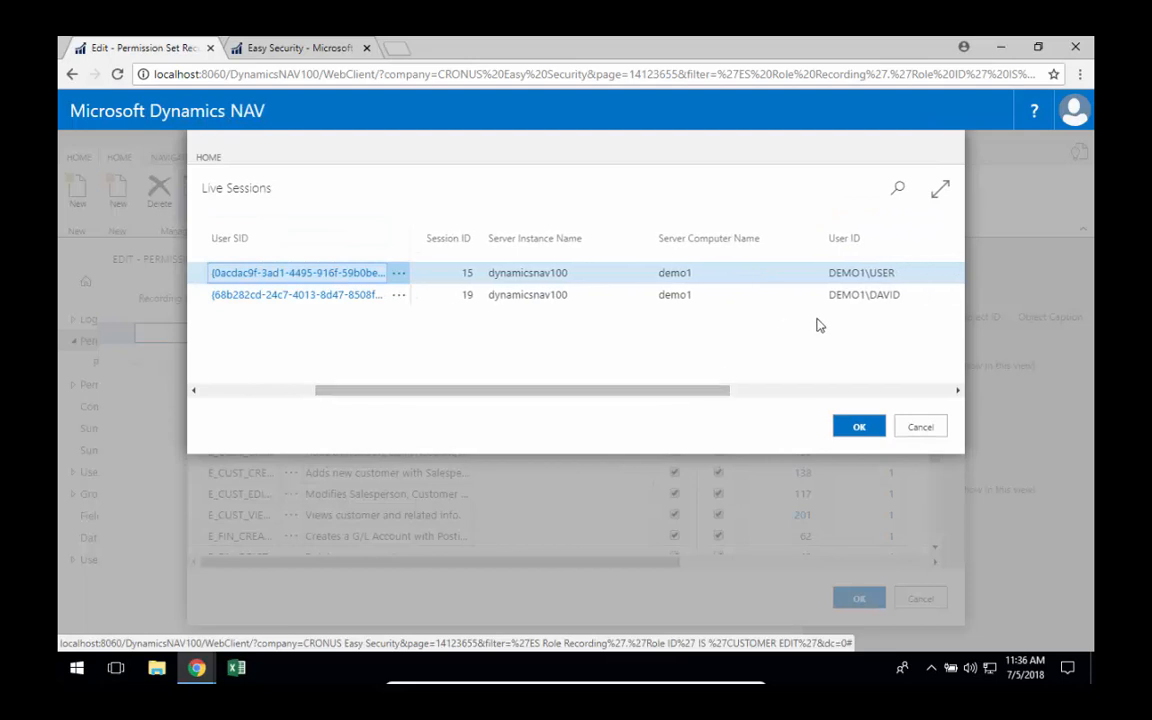
pyautogui.click(566, 297)
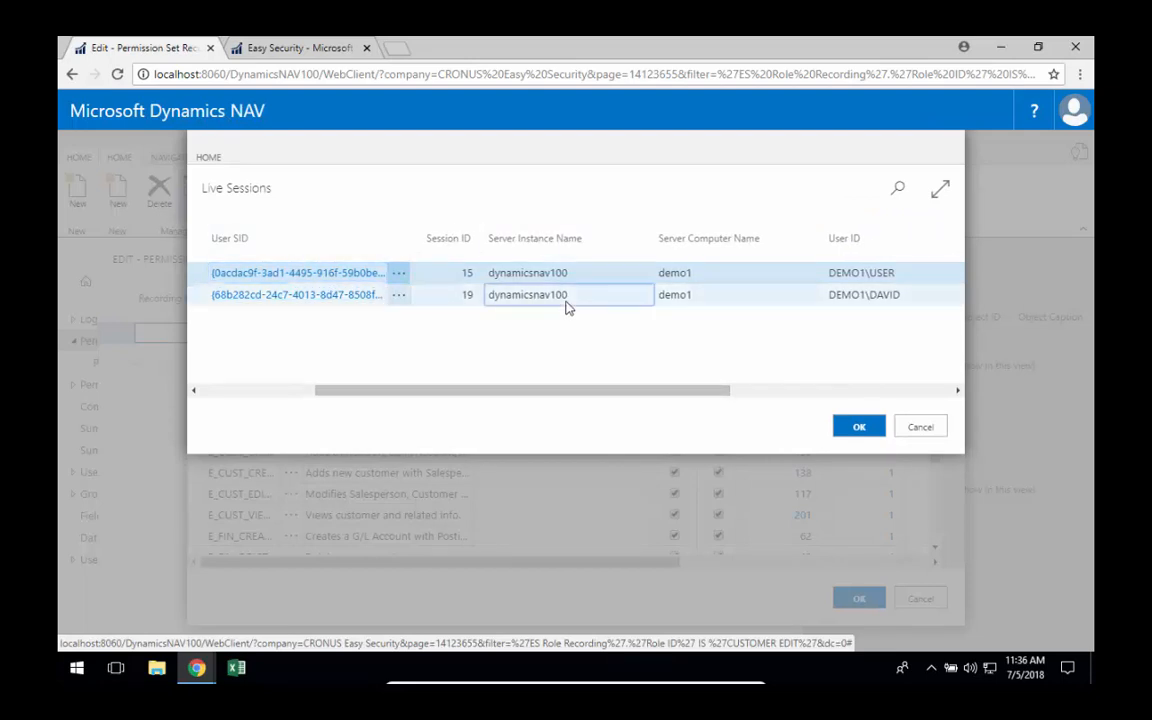
pyautogui.click(862, 428)
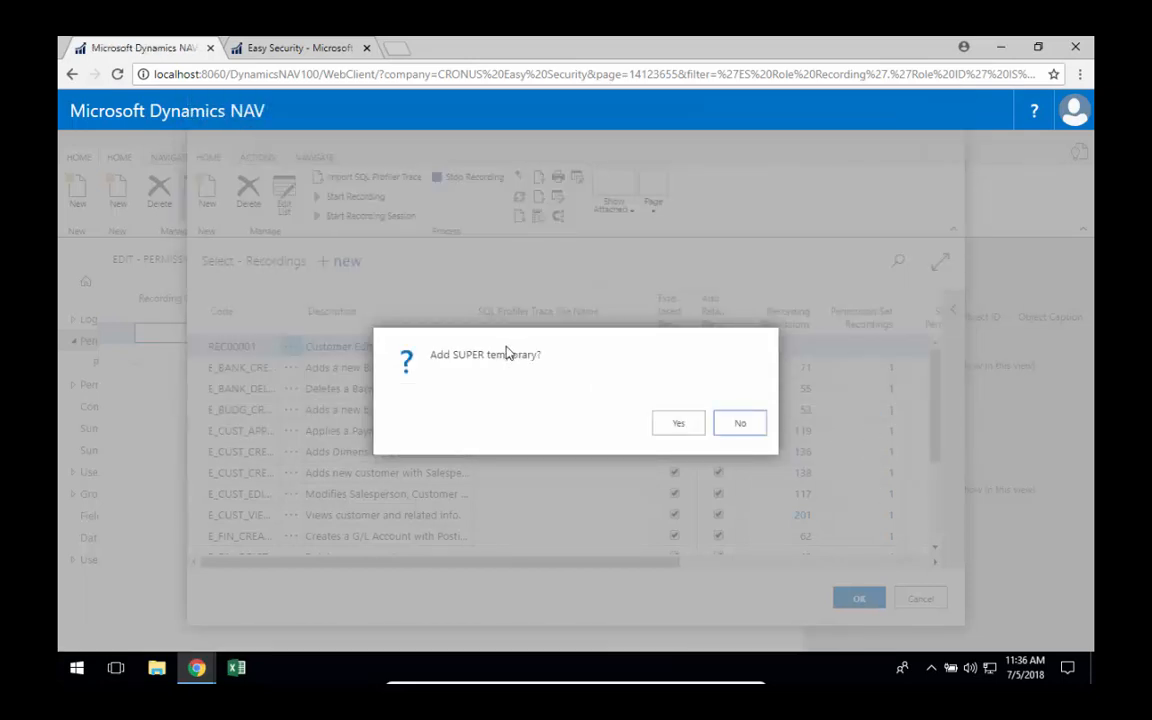
pyautogui.click(678, 425)
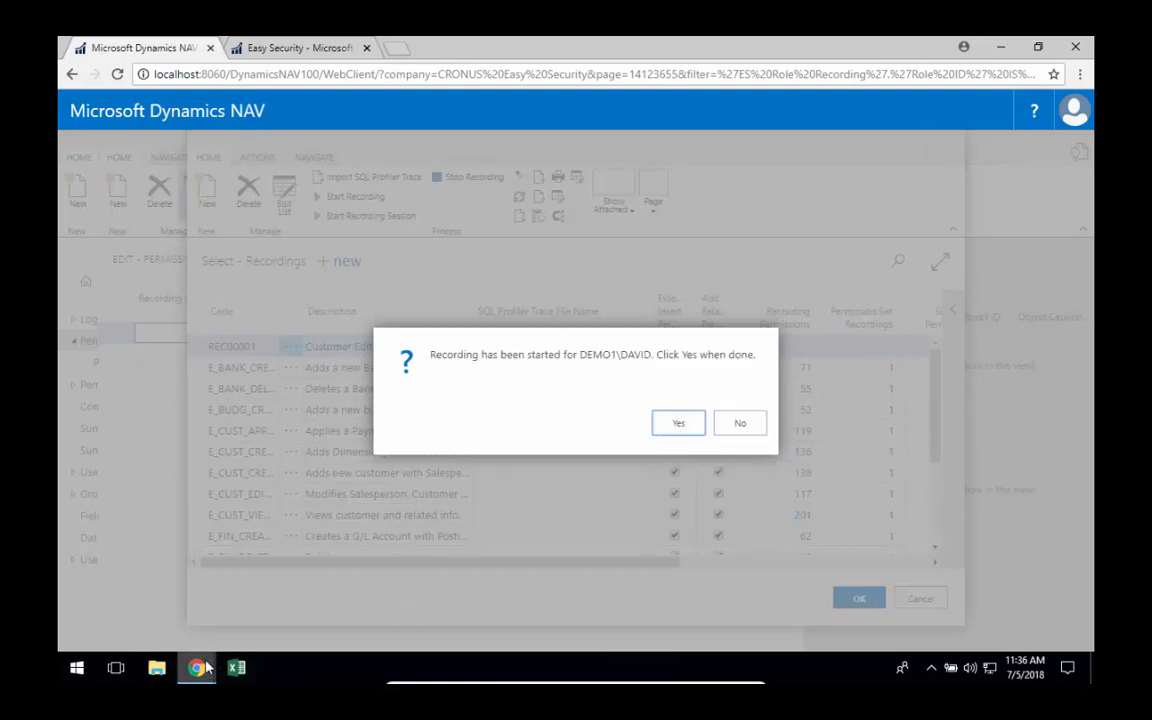
# Switch to the other user's Chrome window and open the Spotsmeyer's Furnishings customer card from the Customers list.
pyautogui.moveTo(203, 668)
pyautogui.click(272, 528)
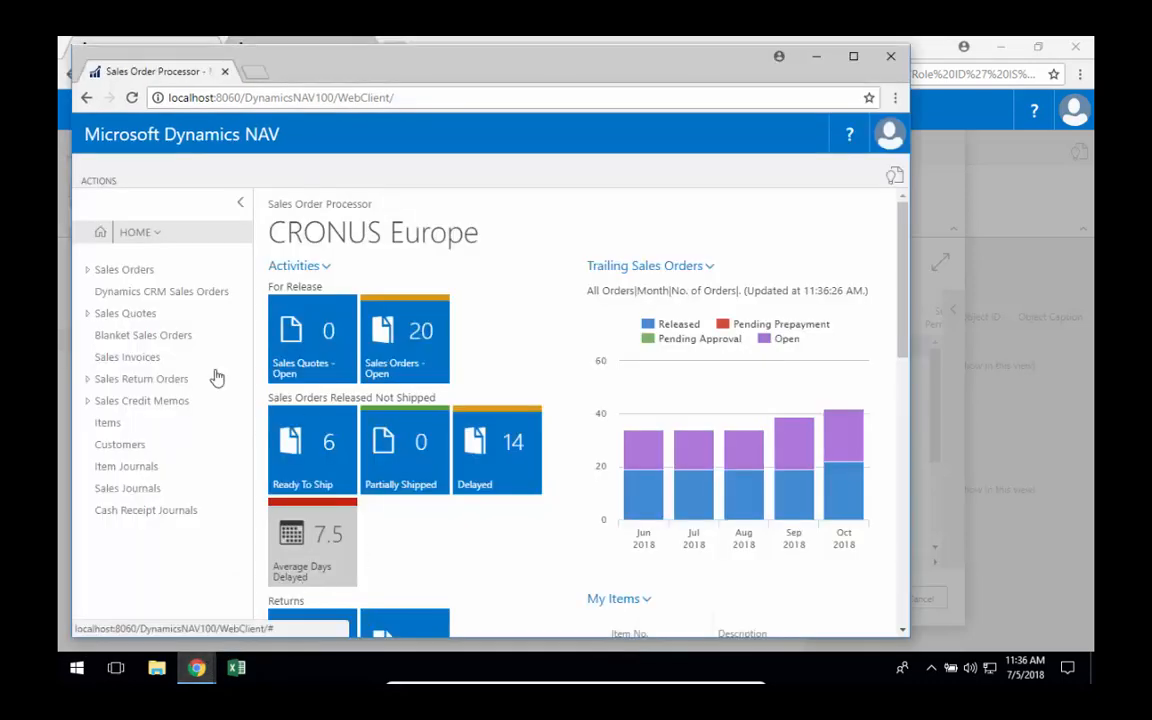
pyautogui.click(127, 448)
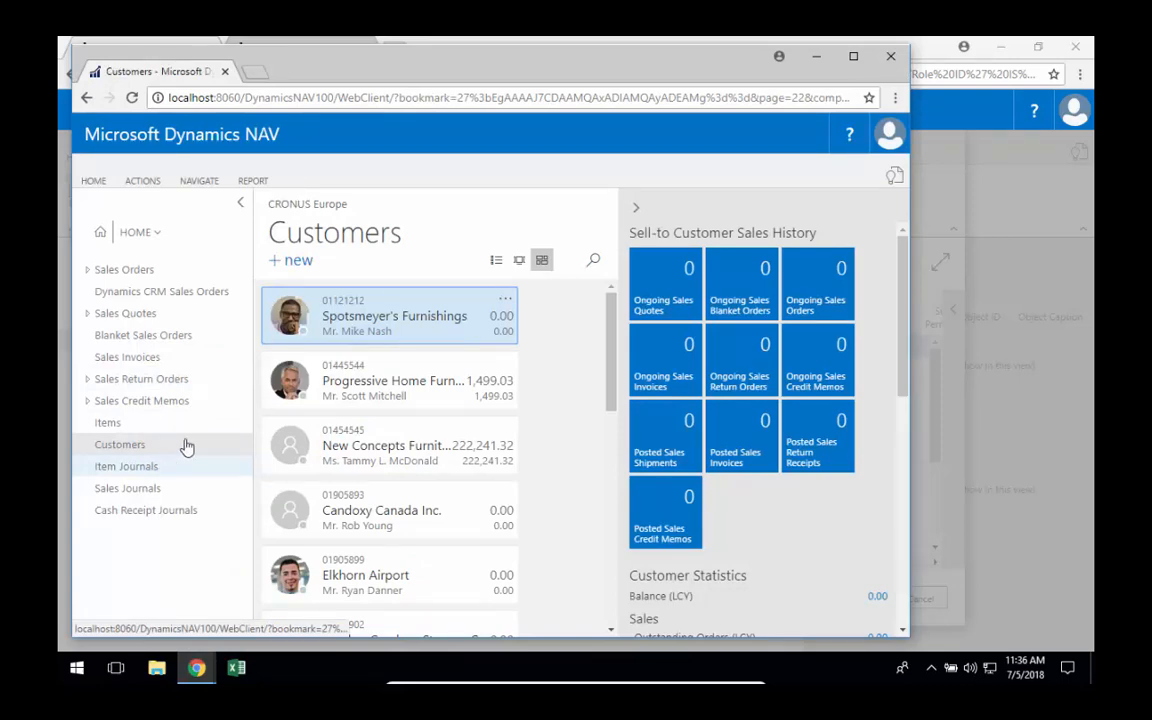
pyautogui.click(406, 318)
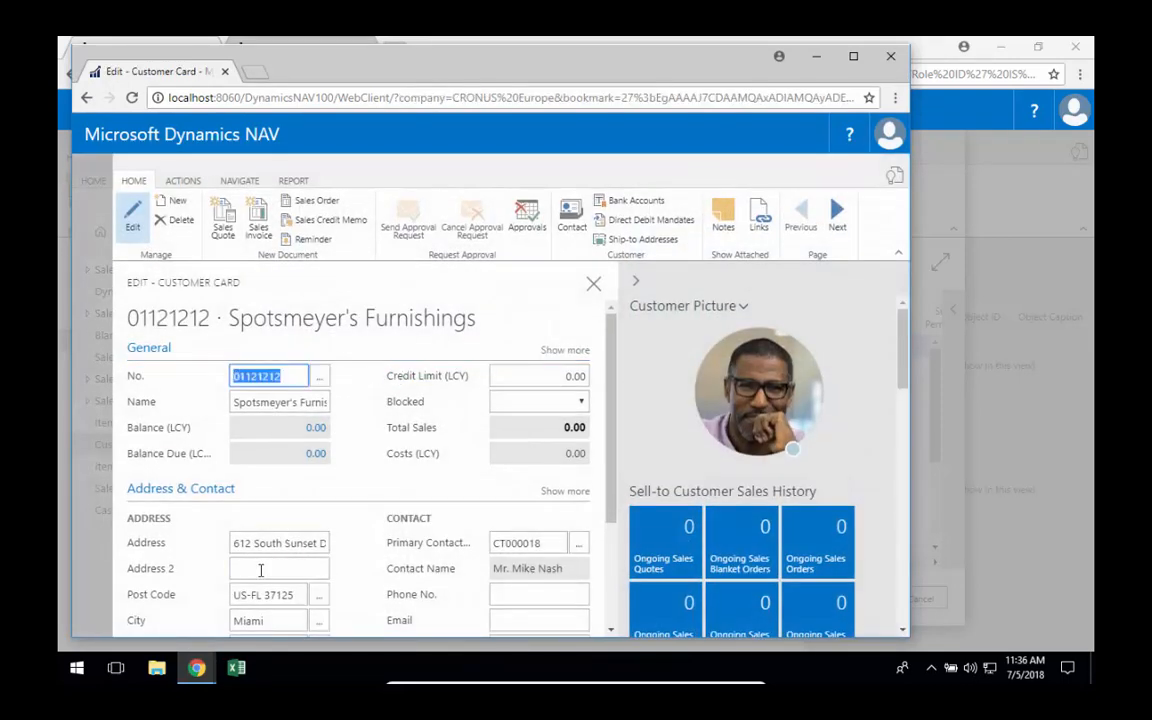
# Enter a suite number in the customer's Address 2 field and close the customer card.
pyautogui.click(260, 570)
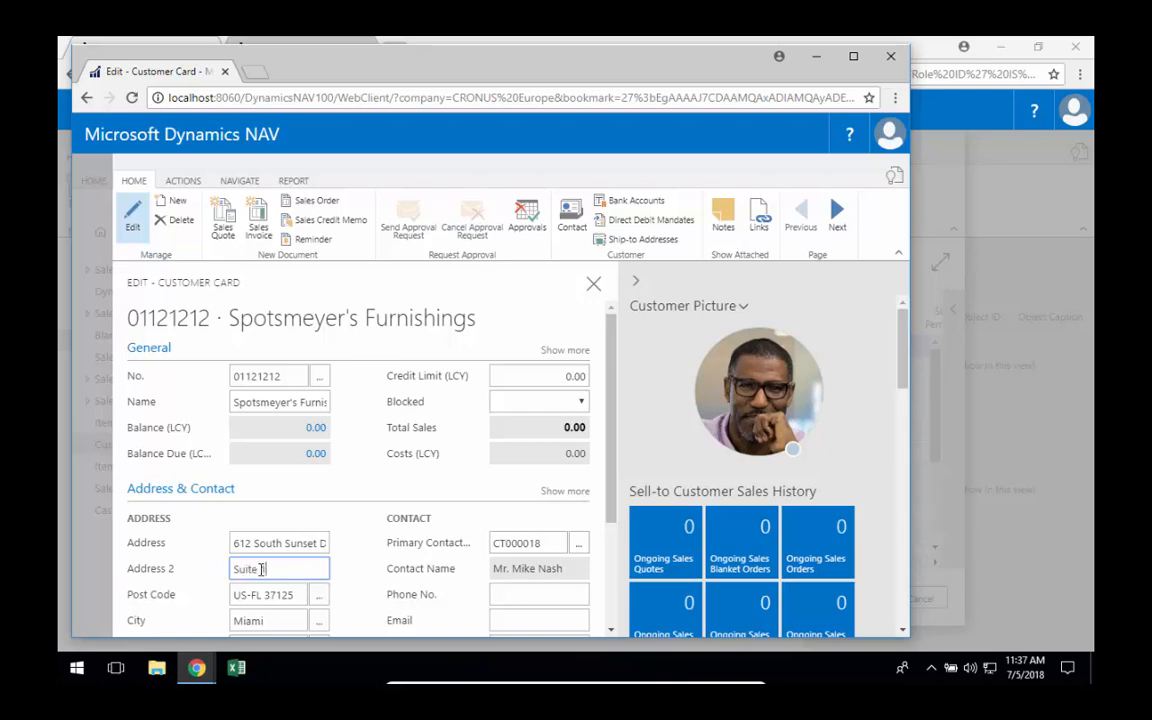
pyautogui.press('Tab')
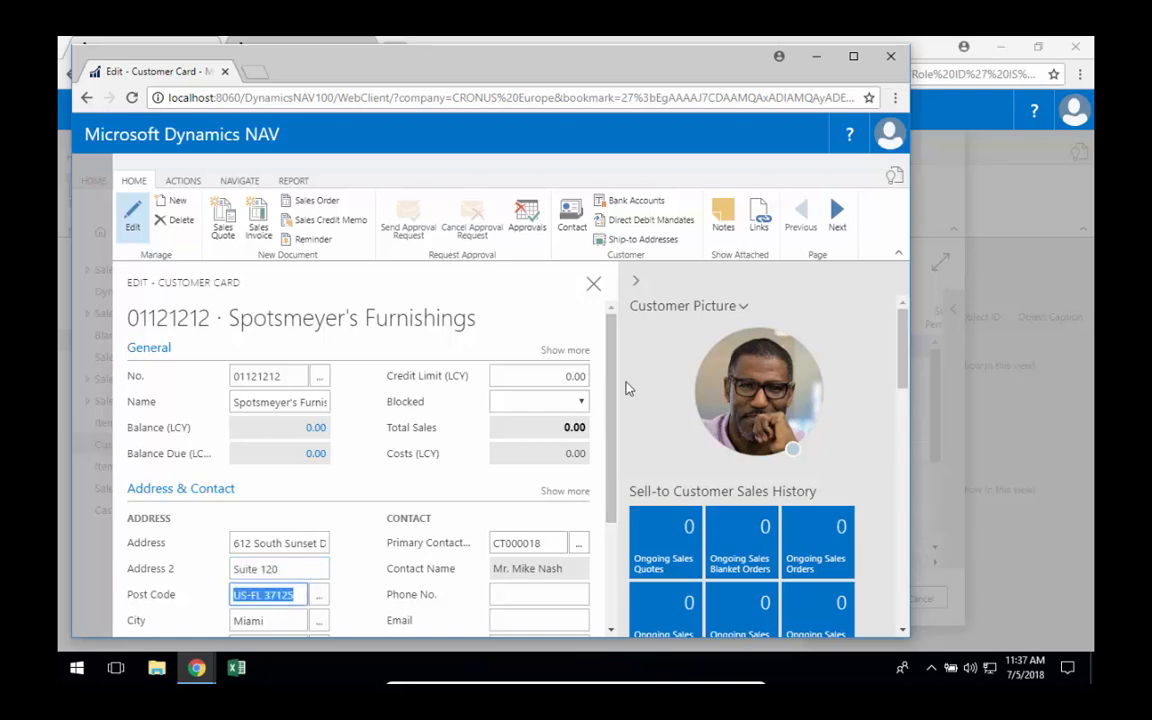
pyautogui.press('Escape')
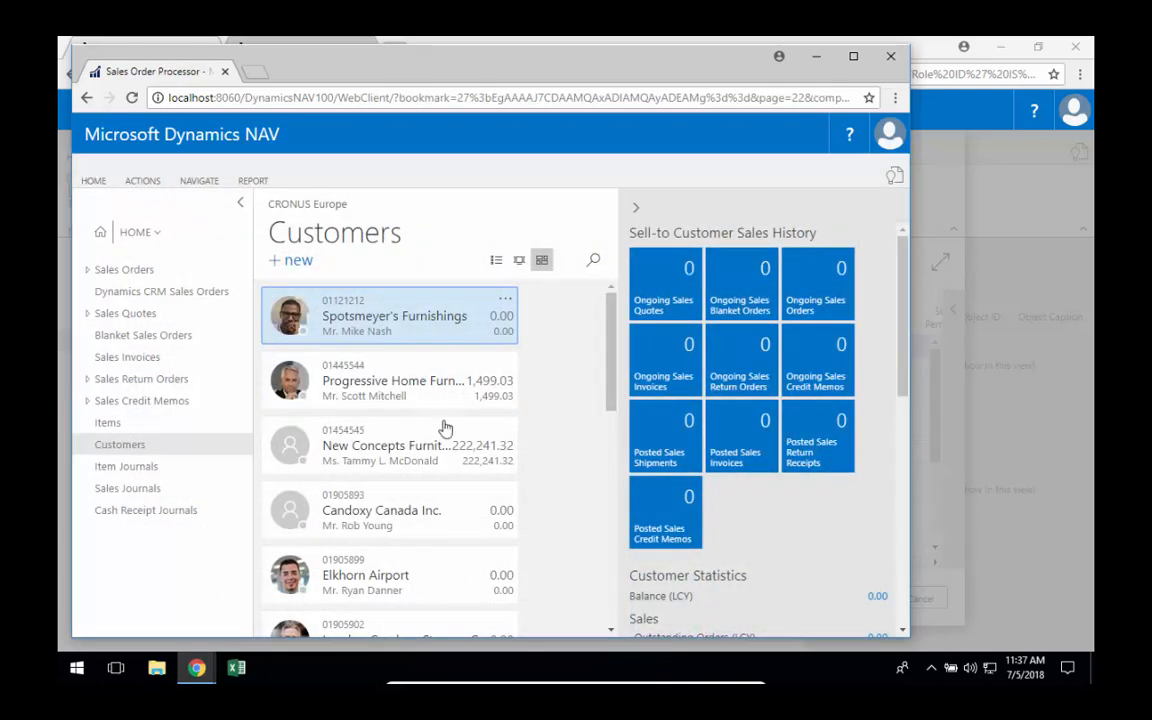
# Minimize the other user's window and end the Customer Edit recording session as done.
pyautogui.click(816, 56)
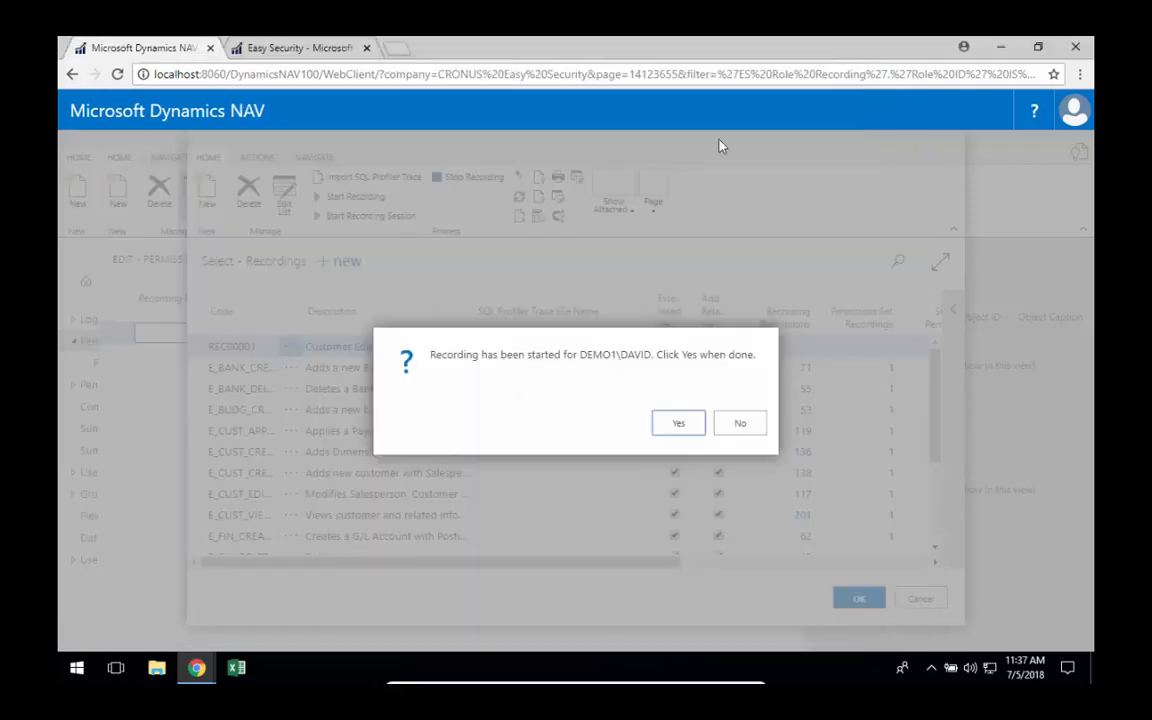
pyautogui.click(695, 423)
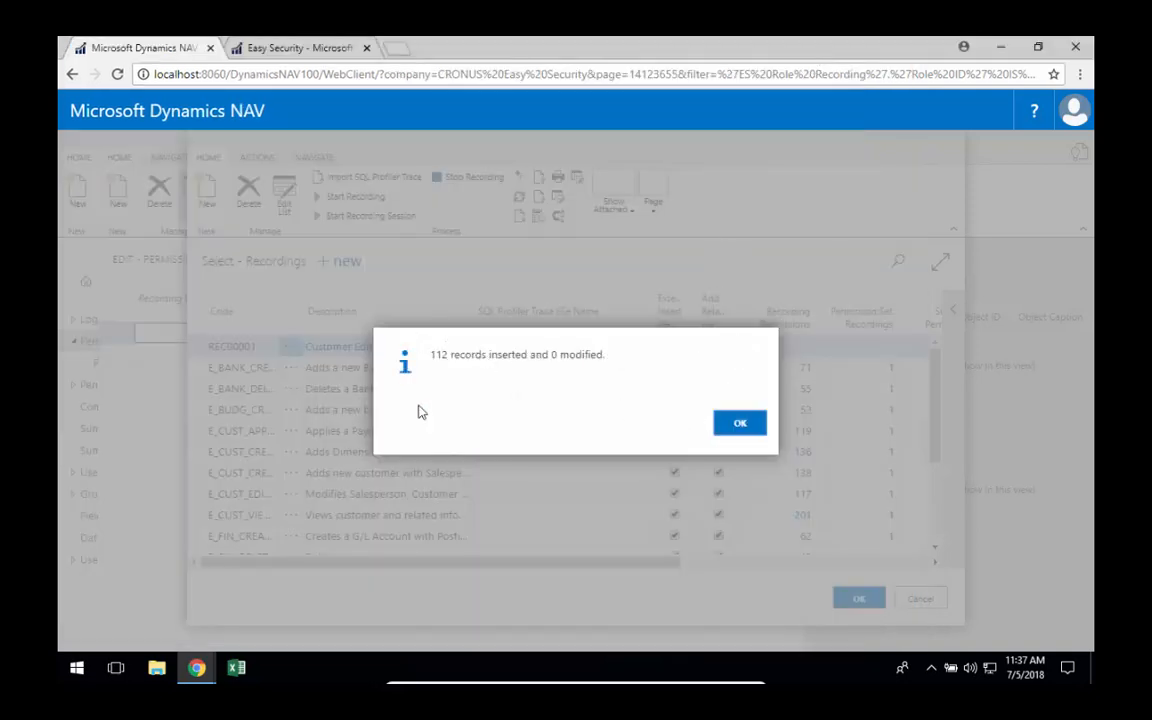
pyautogui.click(739, 428)
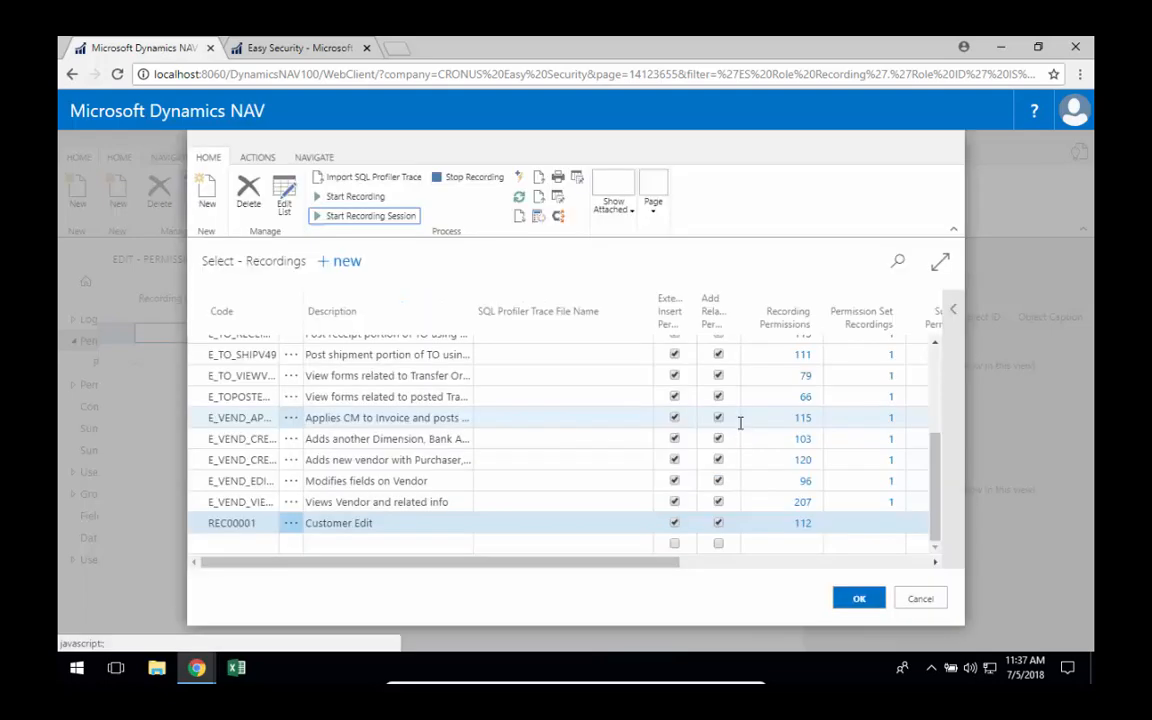
# Assign the Customer Edit recording to the CUSTOMER EDIT permission set and return to the permission set card.
pyautogui.click(857, 602)
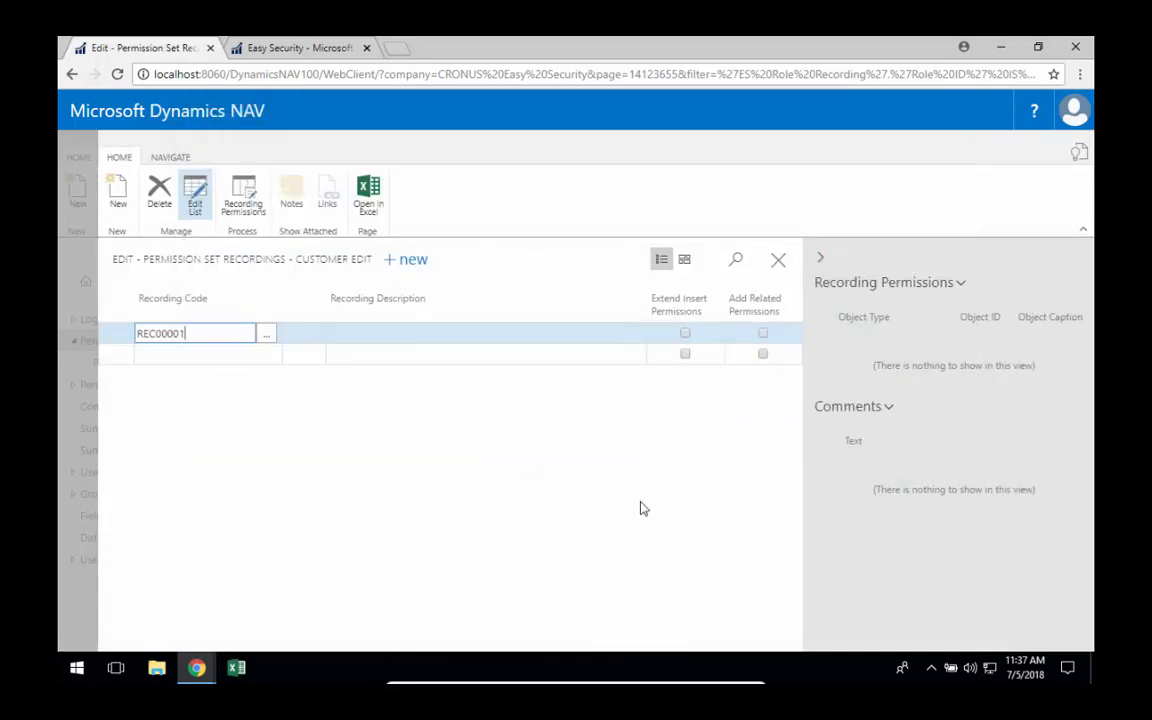
pyautogui.press('Tab')
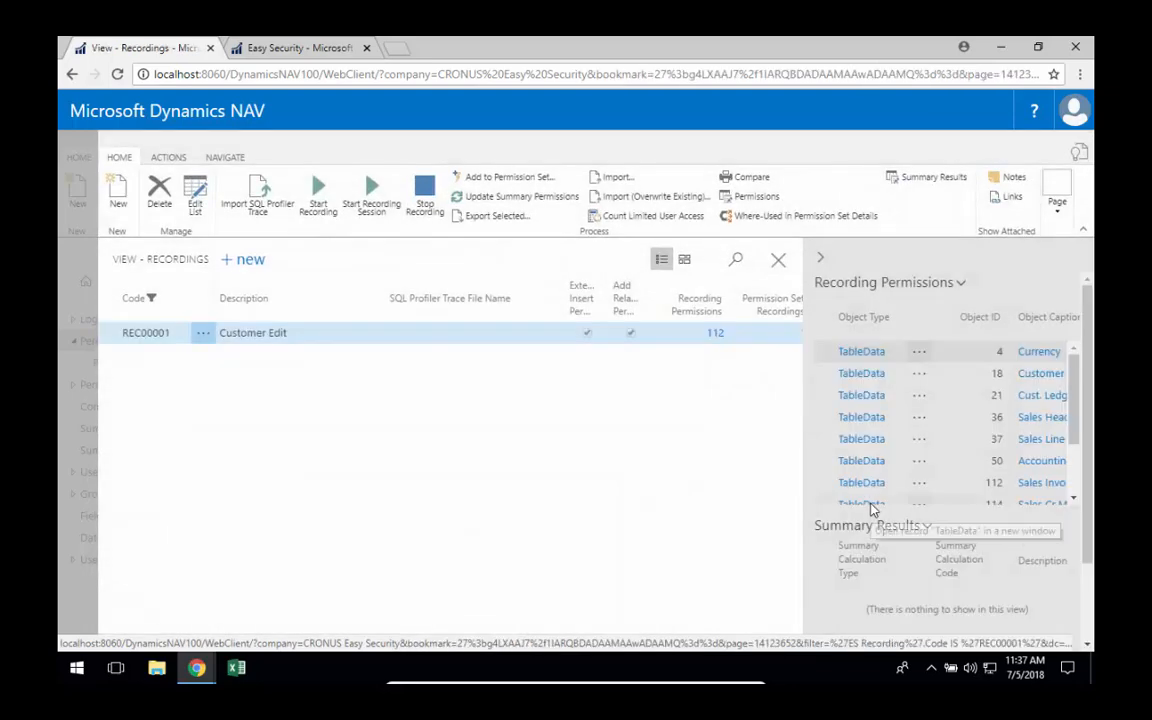
pyautogui.press('Escape')
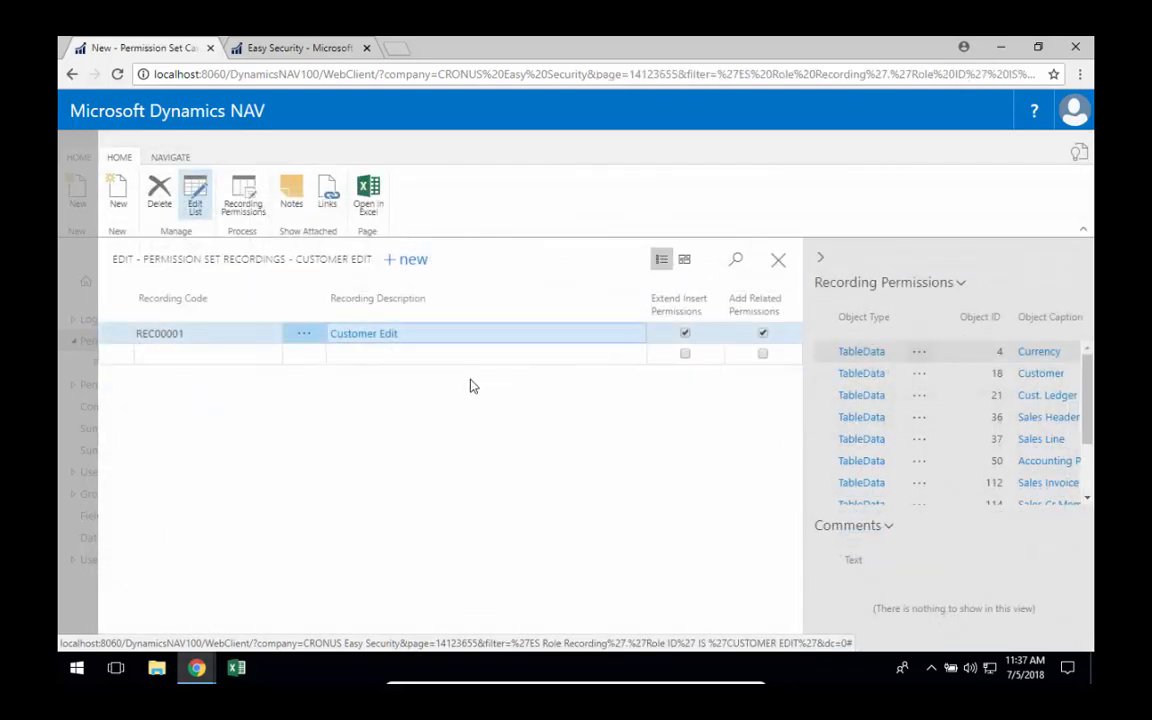
pyautogui.press('Escape')
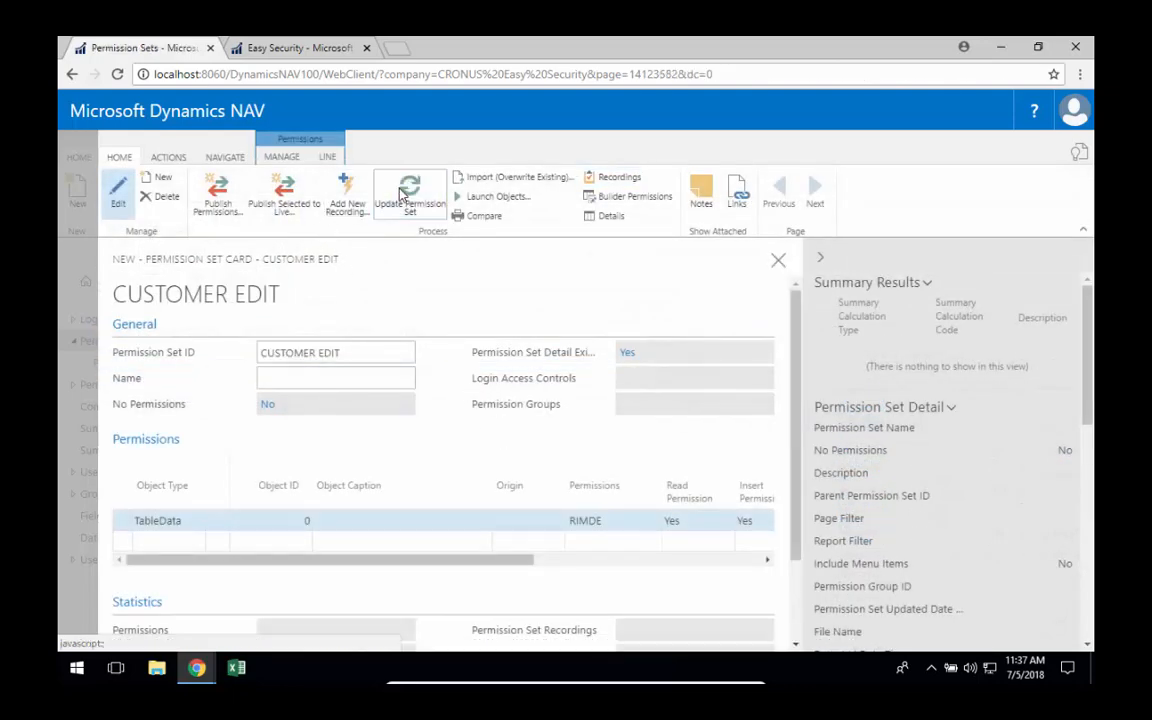
# Update the CUSTOMER EDIT permission set from its recording and review the resulting permission lines.
pyautogui.click(401, 192)
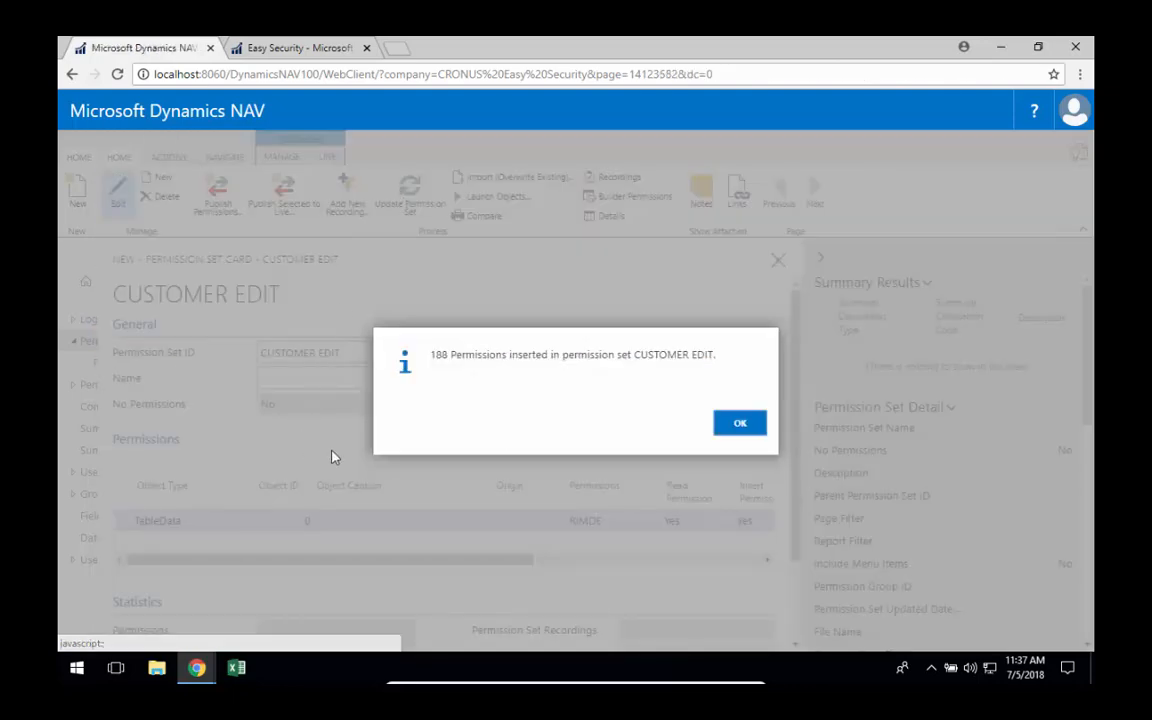
pyautogui.click(740, 426)
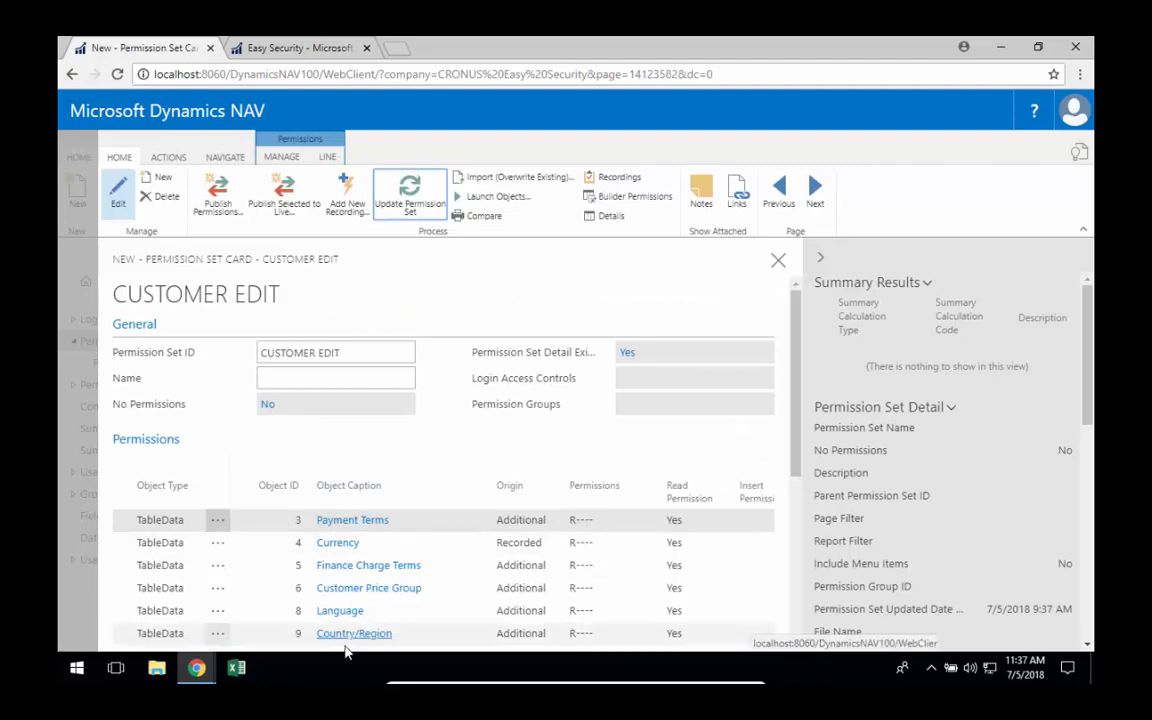
pyautogui.scroll(-3, 362, 600)
pyautogui.scroll(3, 362, 594)
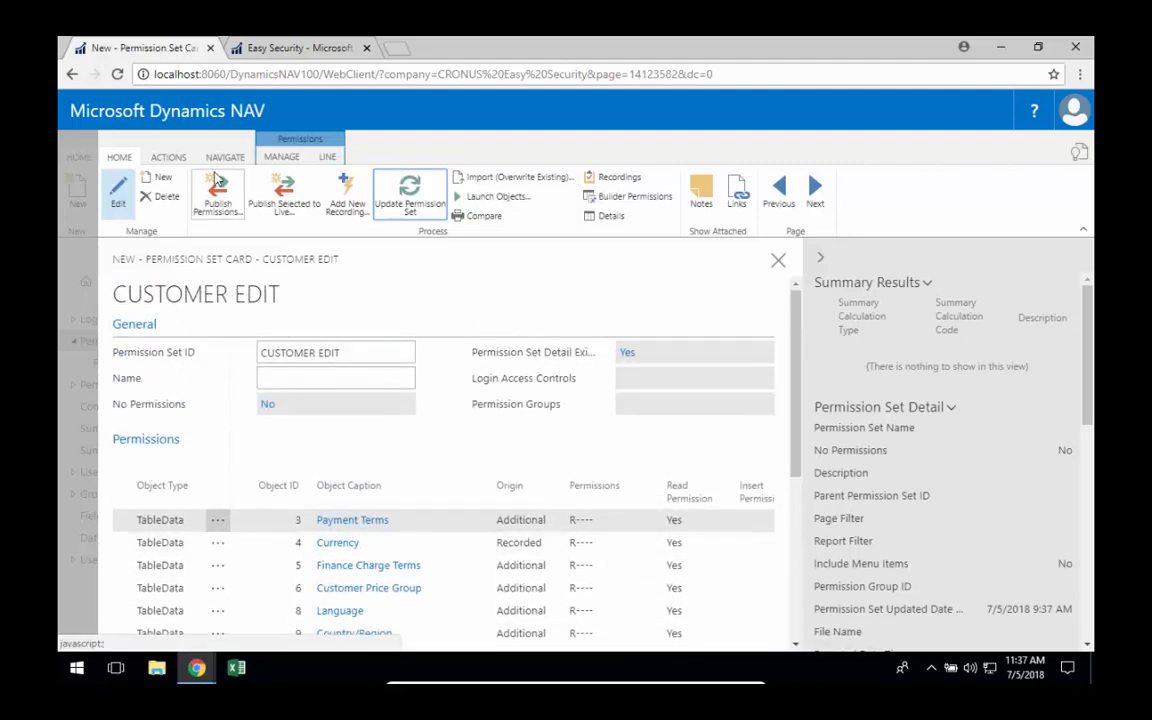
# Publish the permissions to live, then close the CUSTOMER EDIT permission set card.
pyautogui.click(220, 197)
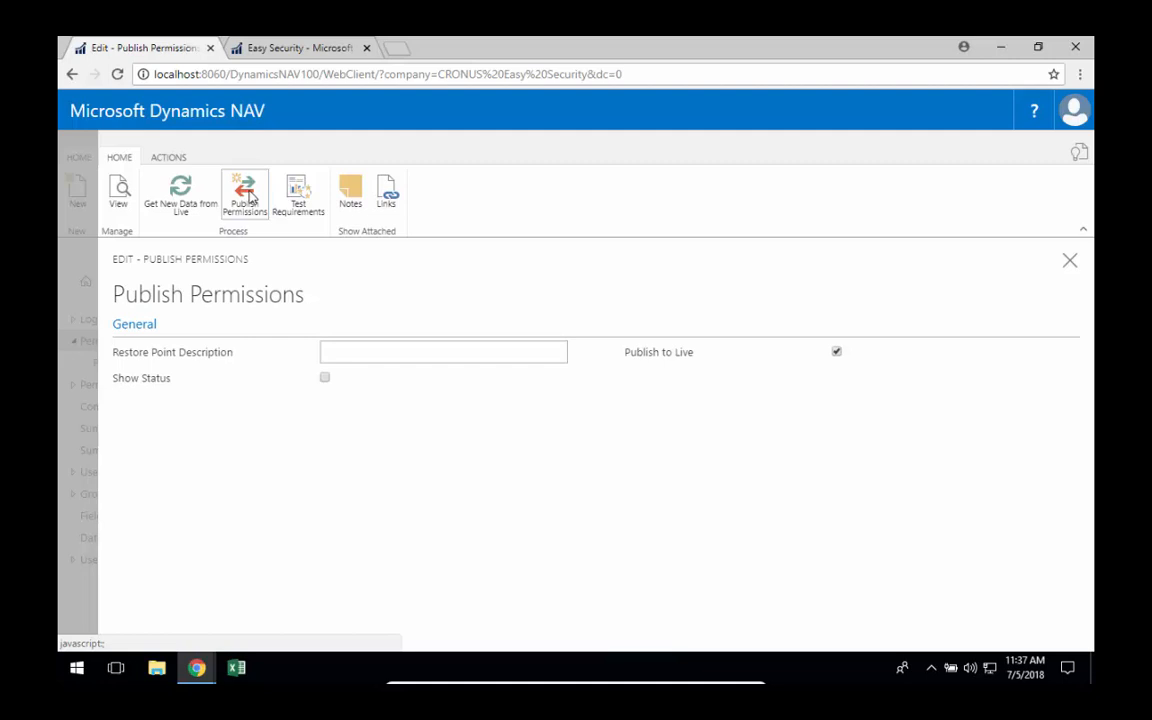
pyautogui.click(245, 195)
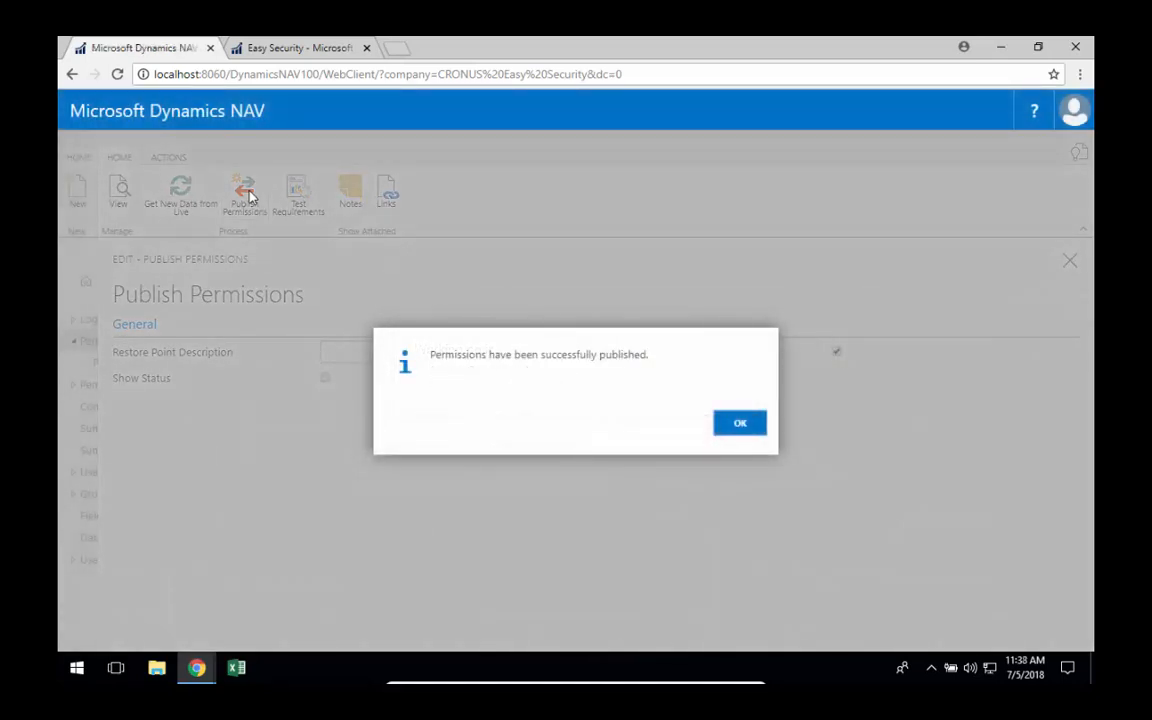
pyautogui.click(739, 424)
pyautogui.press('Escape')
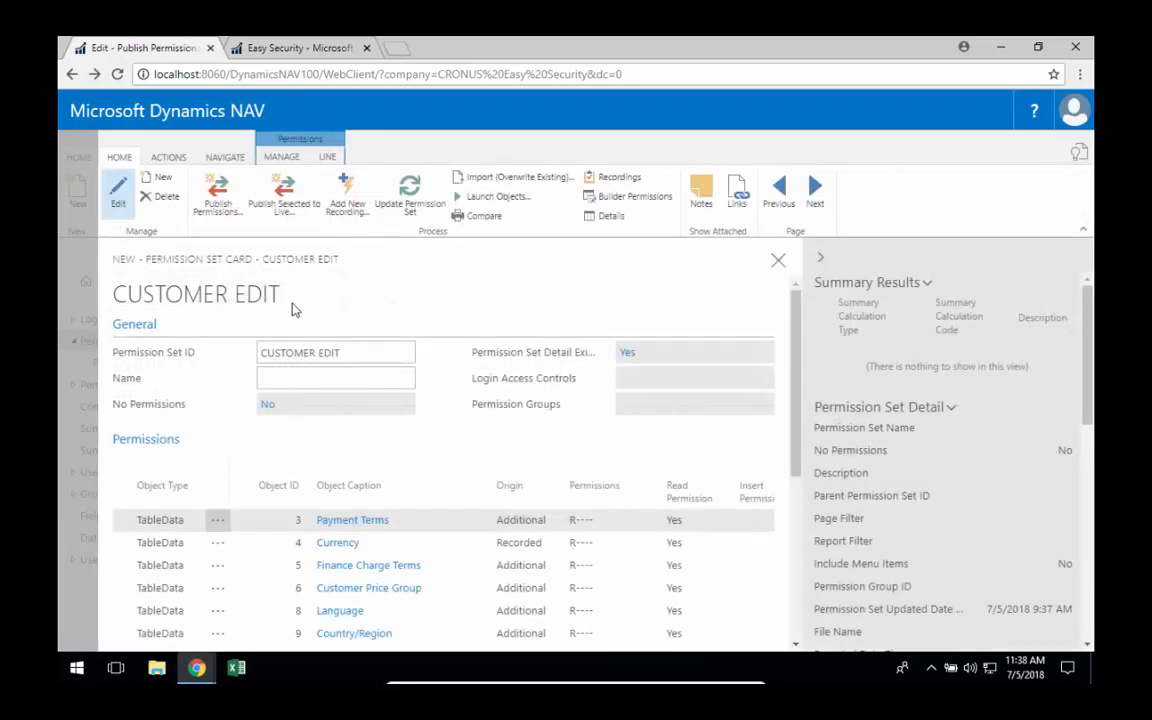
pyautogui.press('Escape')
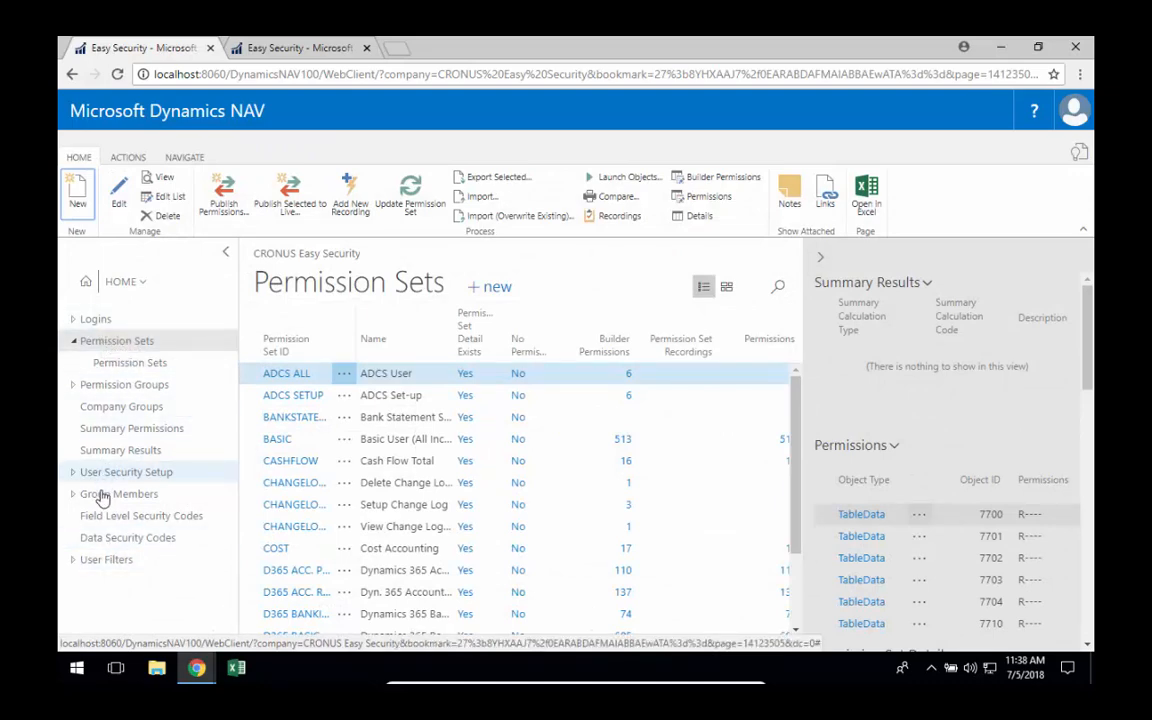
# Search for the Sales Orders page, open the first order to check whether its fields are editable, and close it.
pyautogui.click(1079, 153)
pyautogui.write('sales order')
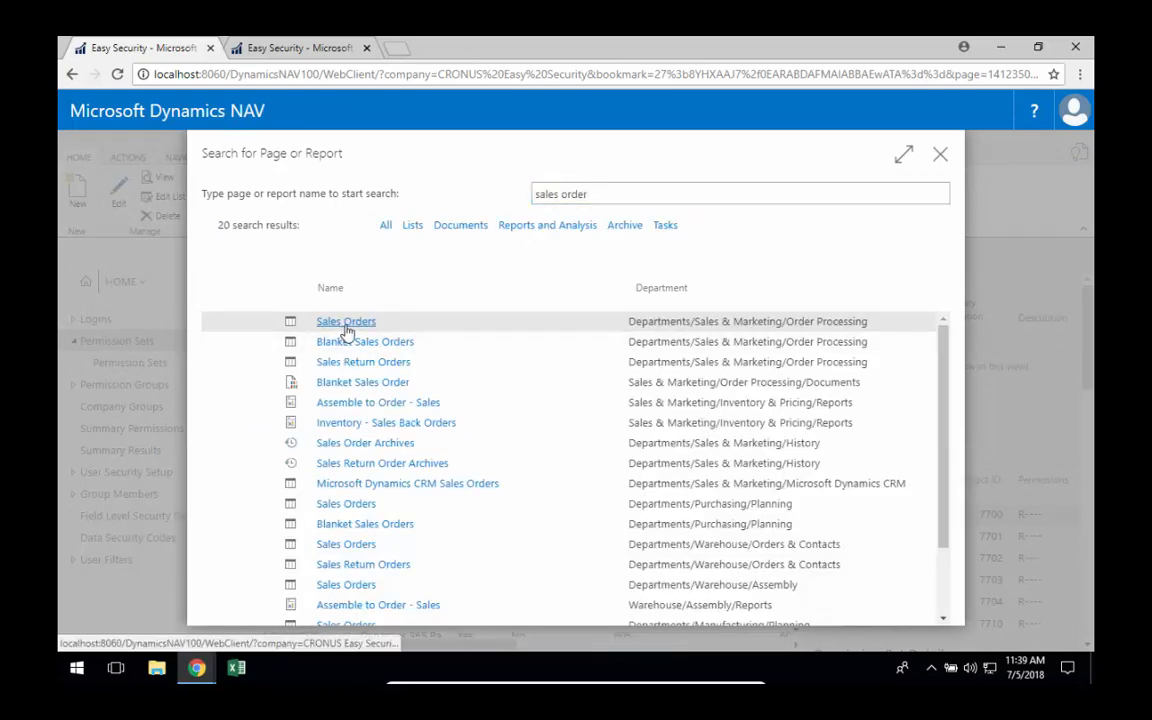
pyautogui.click(346, 322)
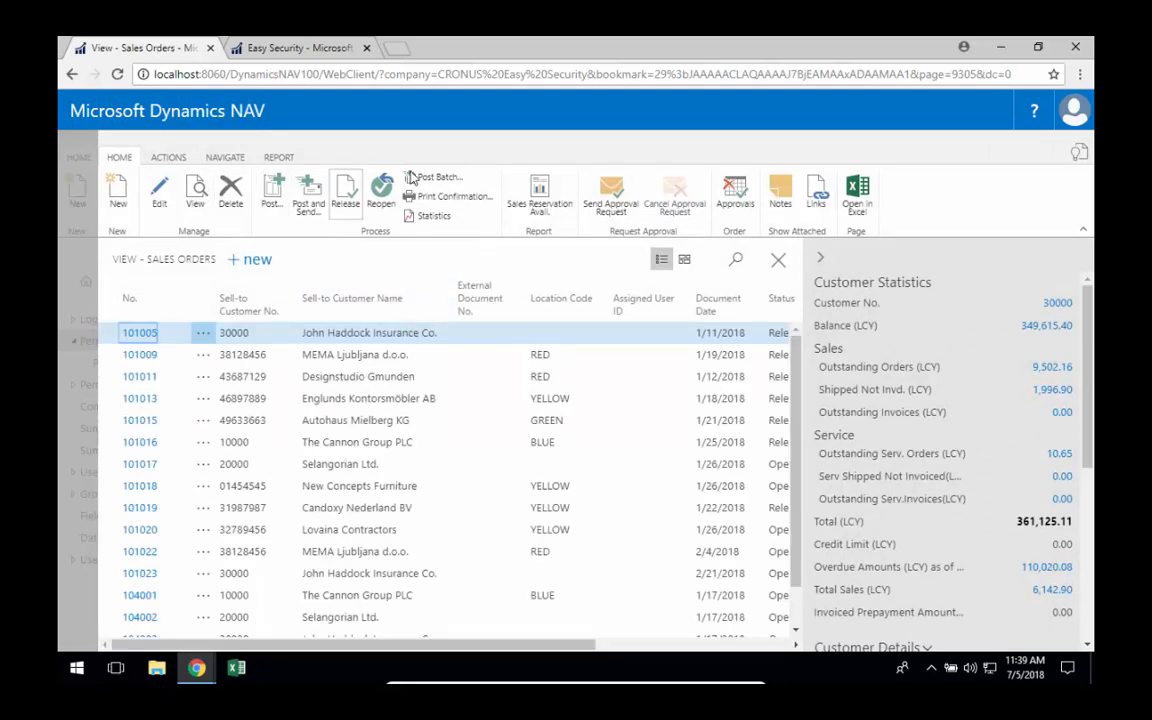
pyautogui.click(140, 333)
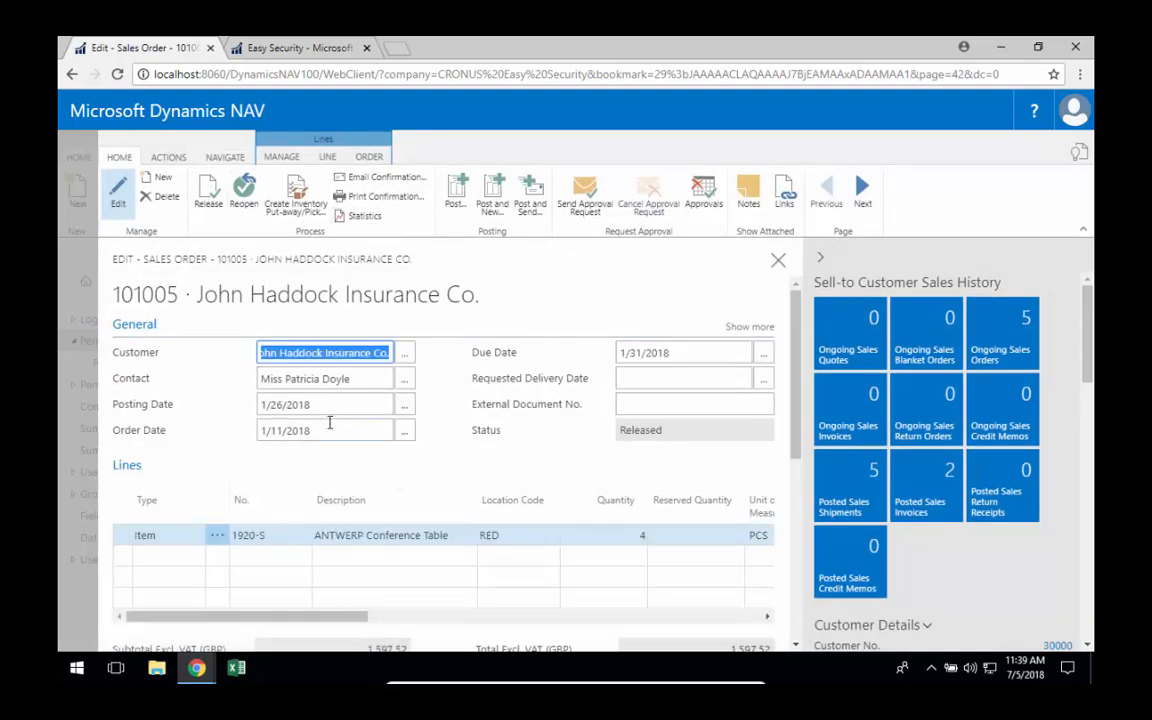
pyautogui.press('Escape')
pyautogui.click(679, 428)
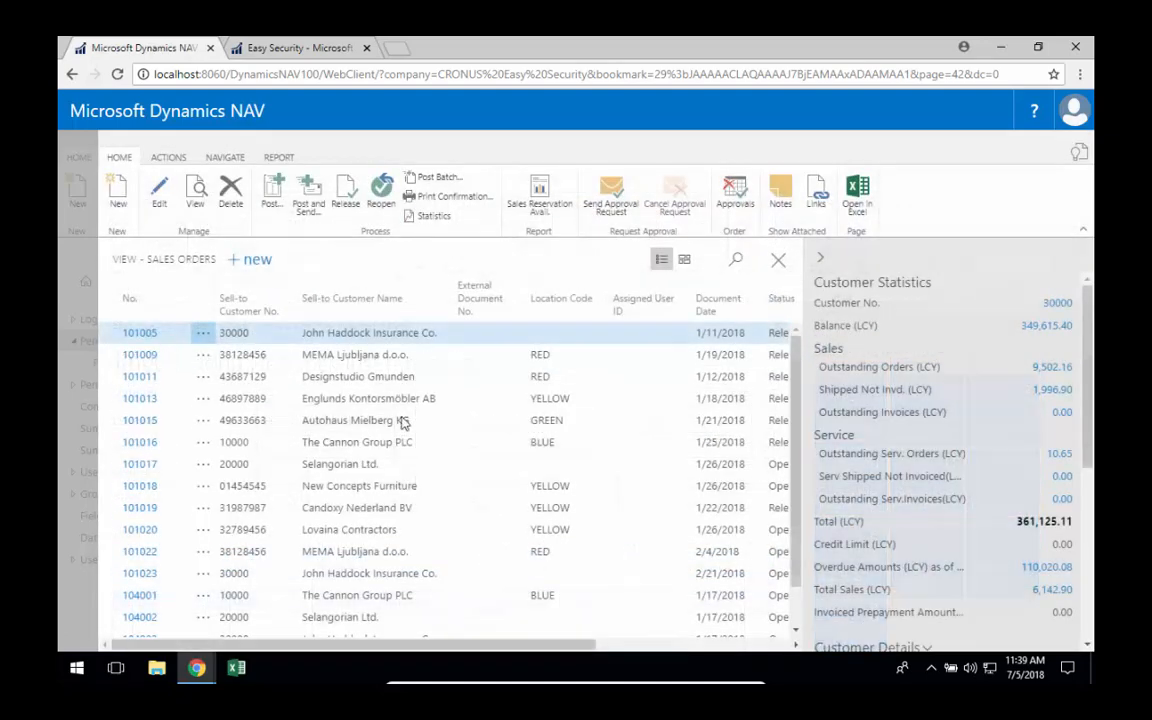
# Create a User Security Setup entry with blank user ID, source table 36 Sales Header and field level security code READONLY.
pyautogui.click(123, 471)
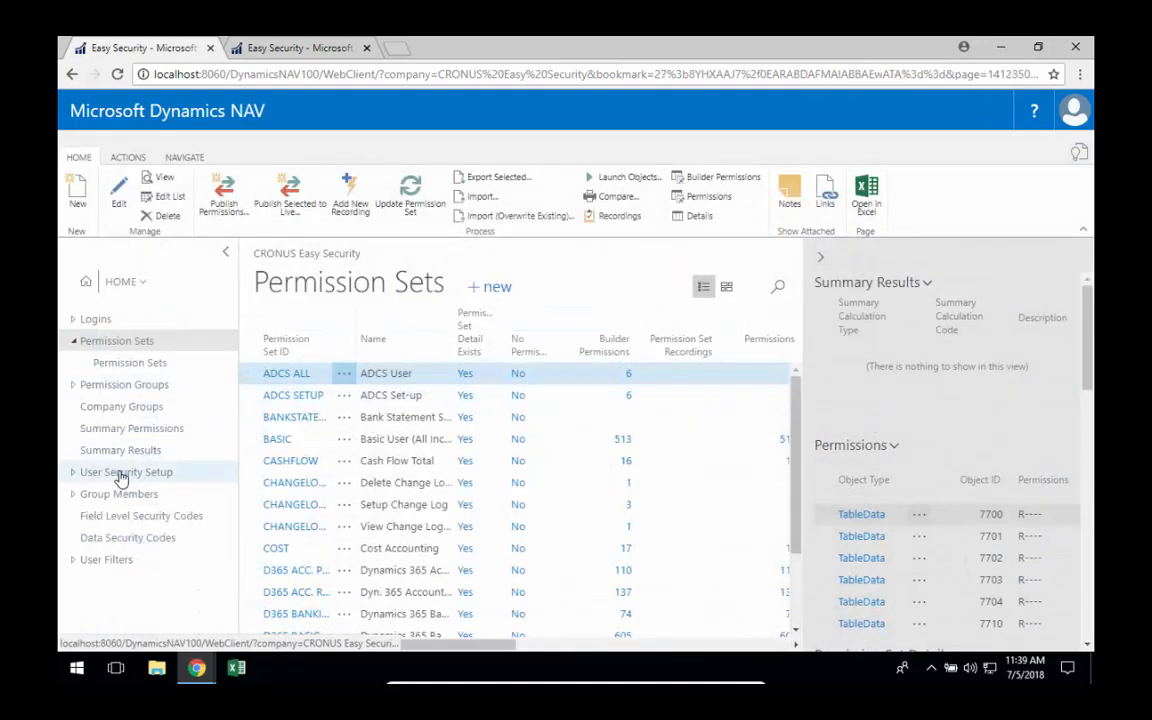
pyautogui.click(72, 190)
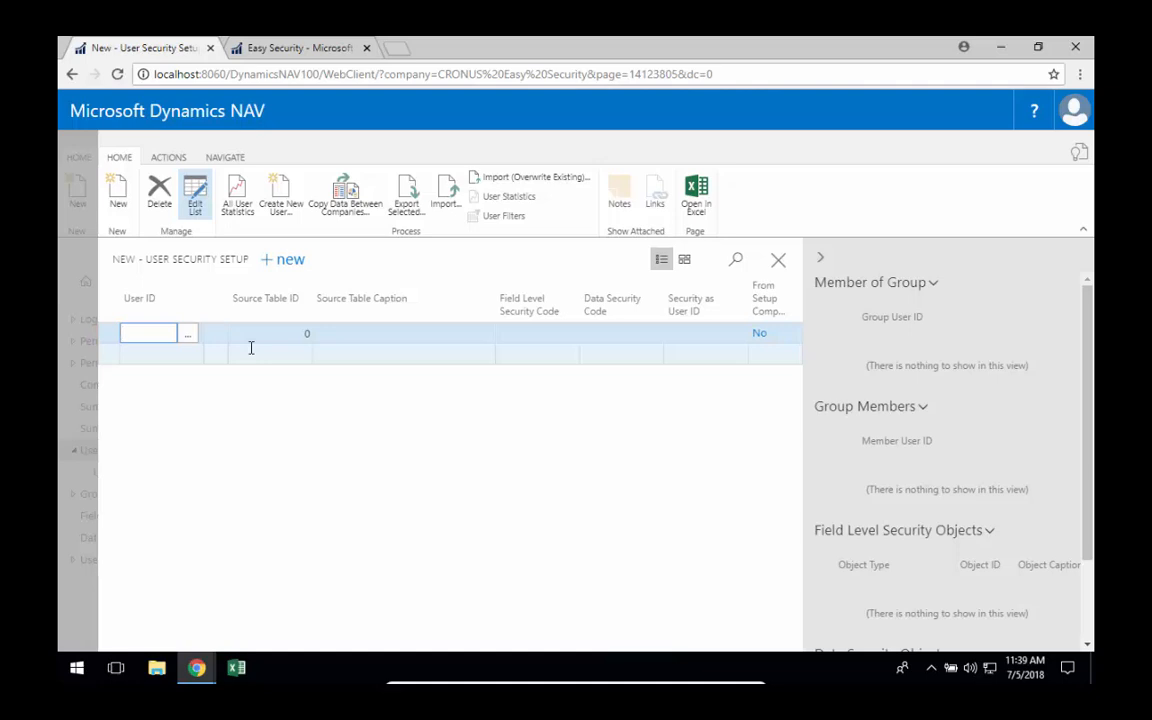
pyautogui.press('Tab')
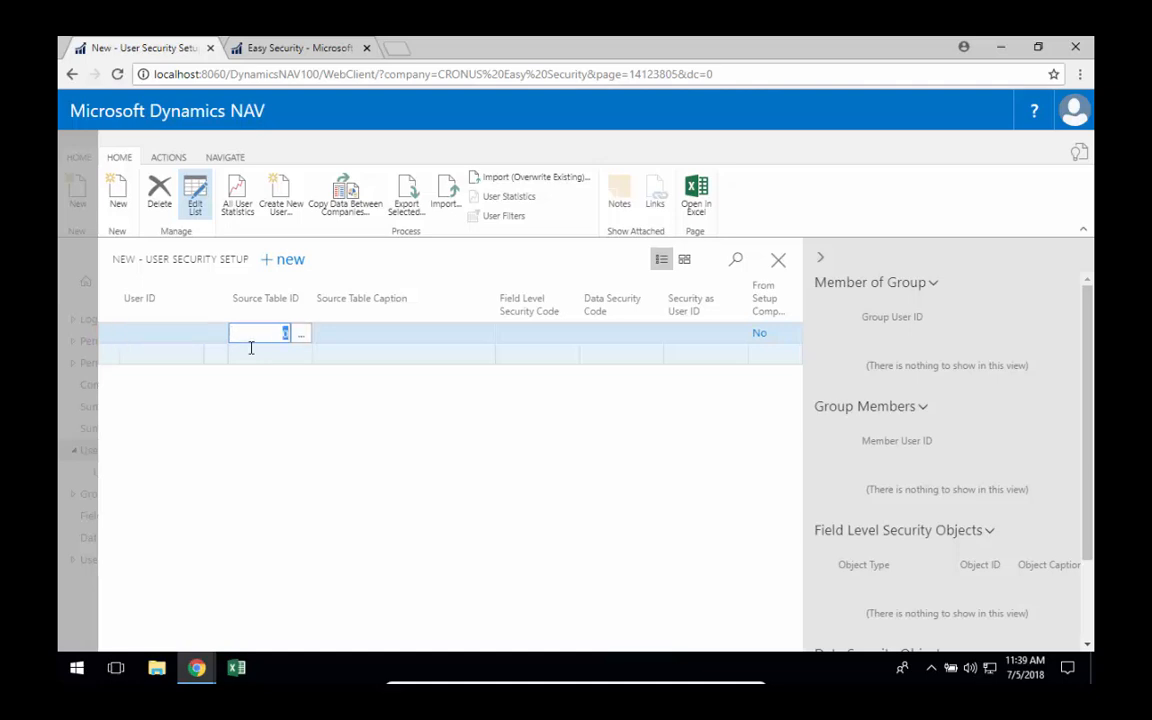
pyautogui.press('Tab')
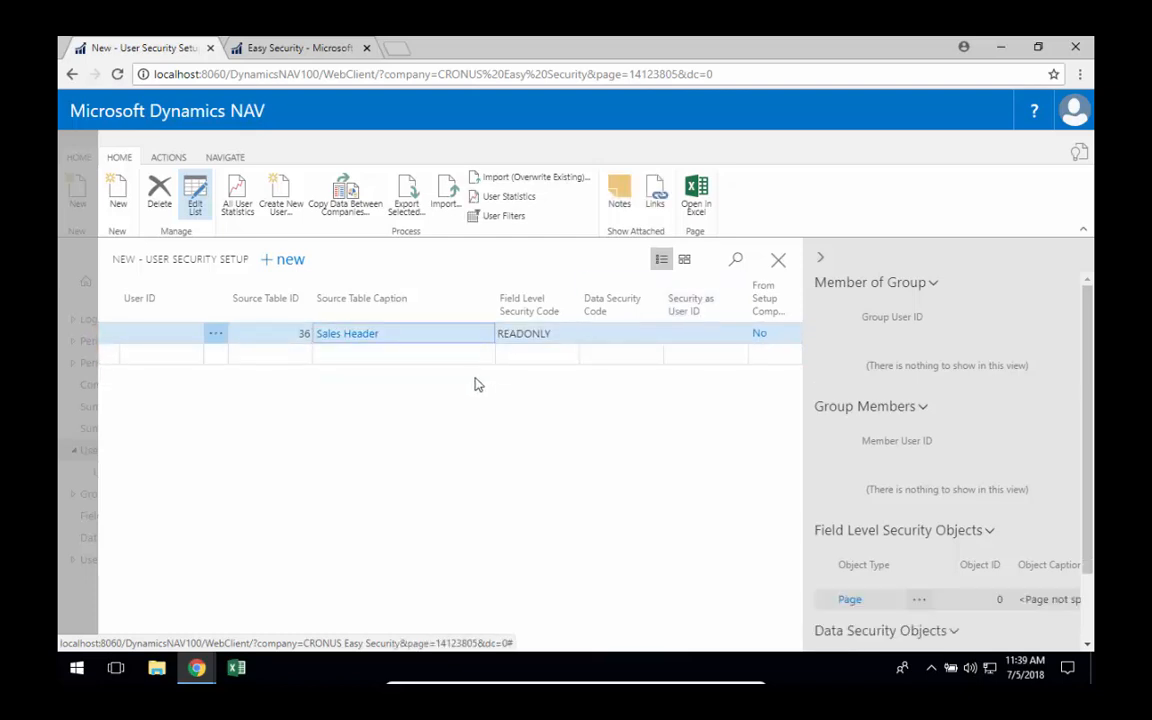
pyautogui.press('Escape')
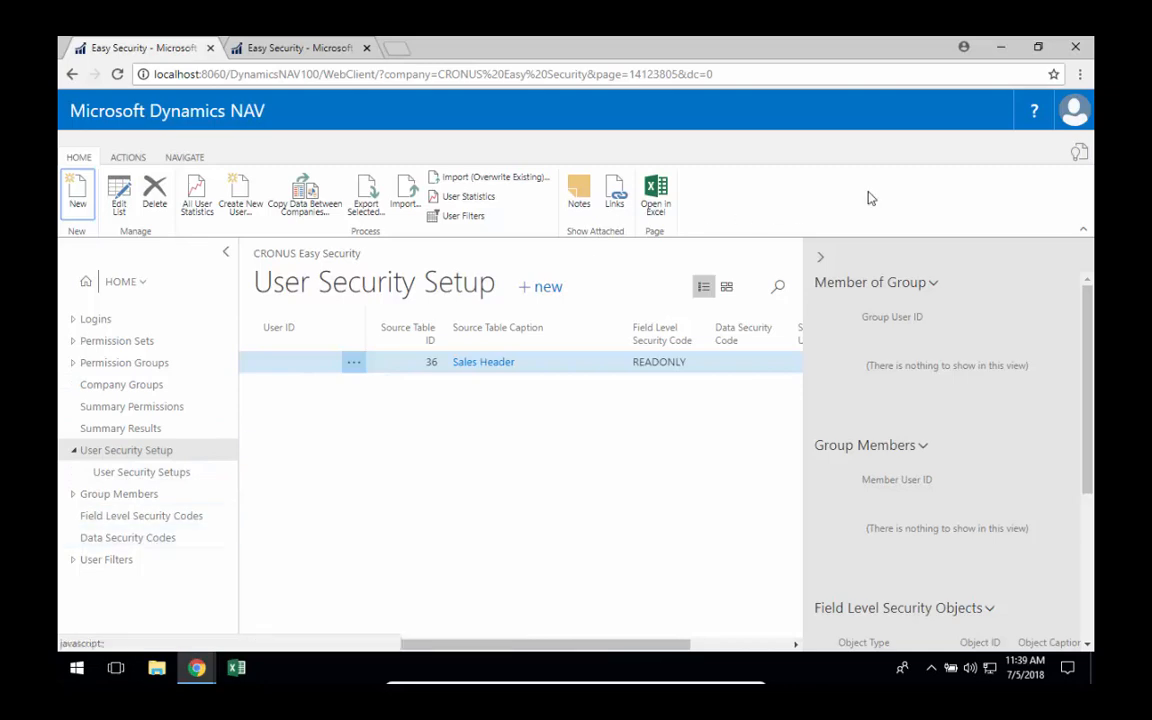
# Search for Sales Orders again, open the first order and examine whether its fields and actions are still editable.
pyautogui.click(1077, 157)
pyautogui.write('sales order')
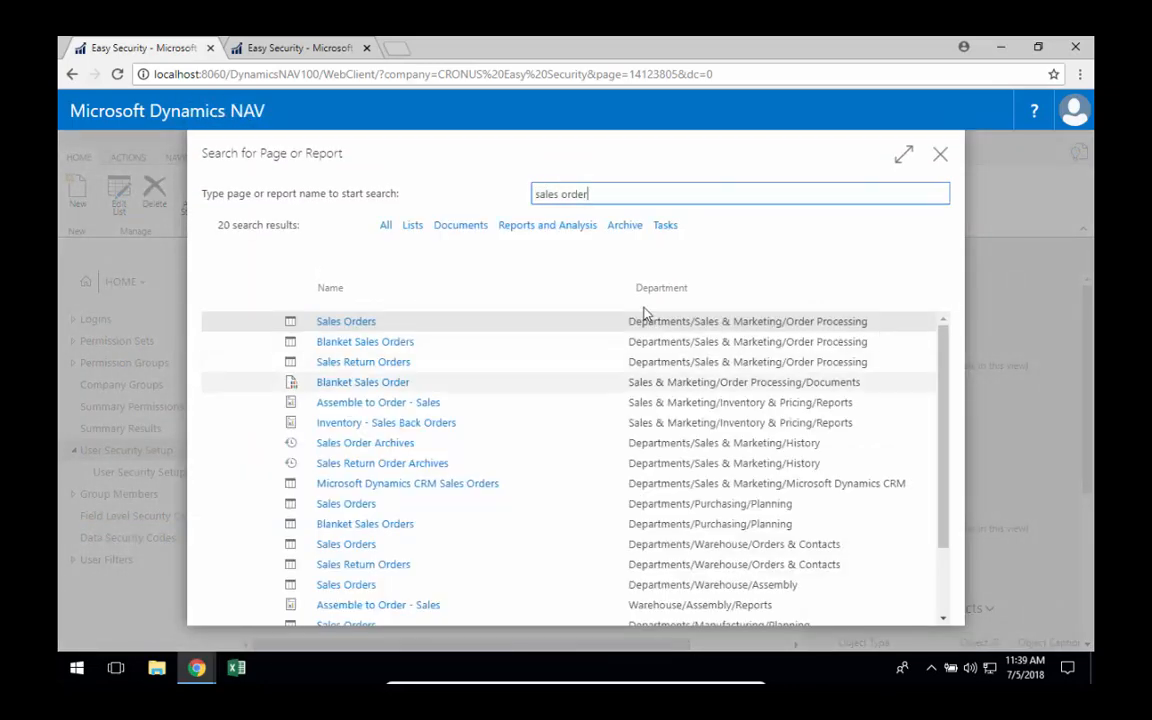
pyautogui.click(331, 321)
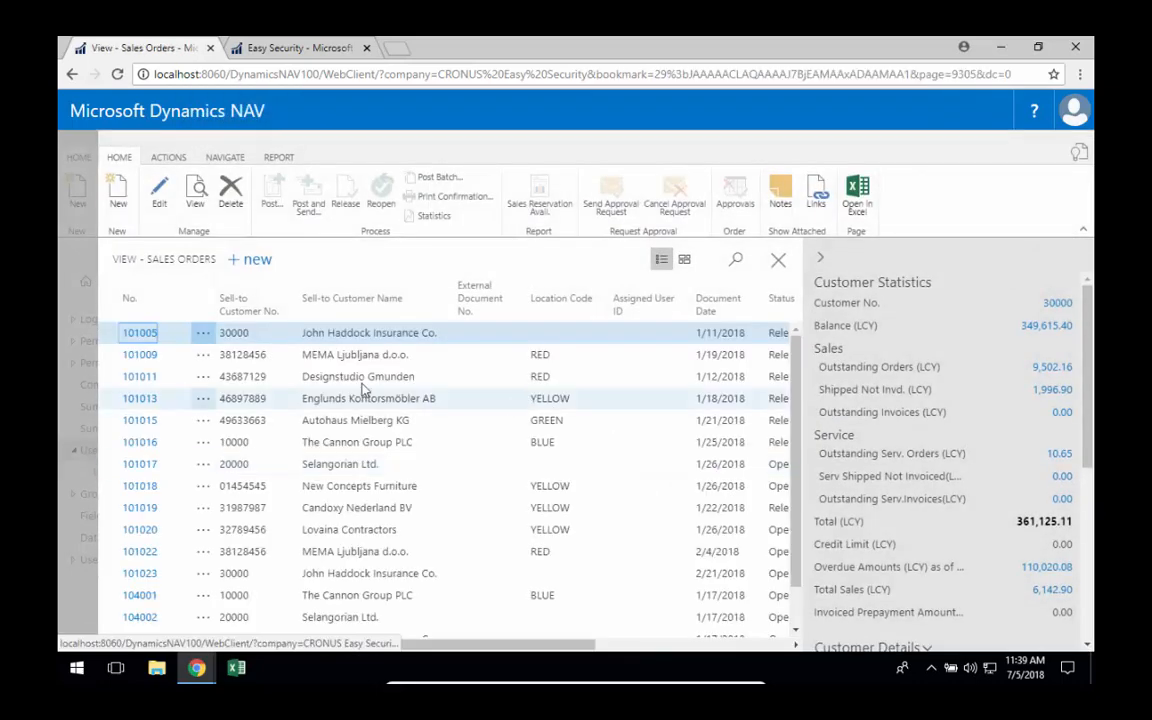
pyautogui.click(136, 333)
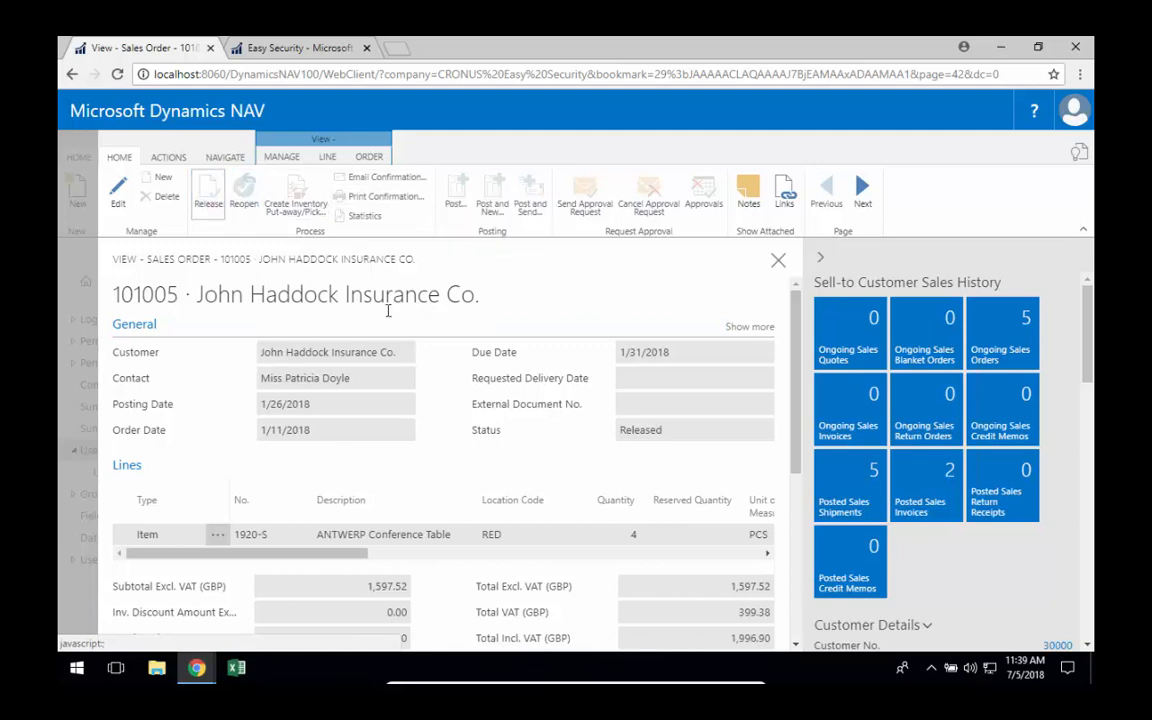
pyautogui.scroll(-4, 451, 578)
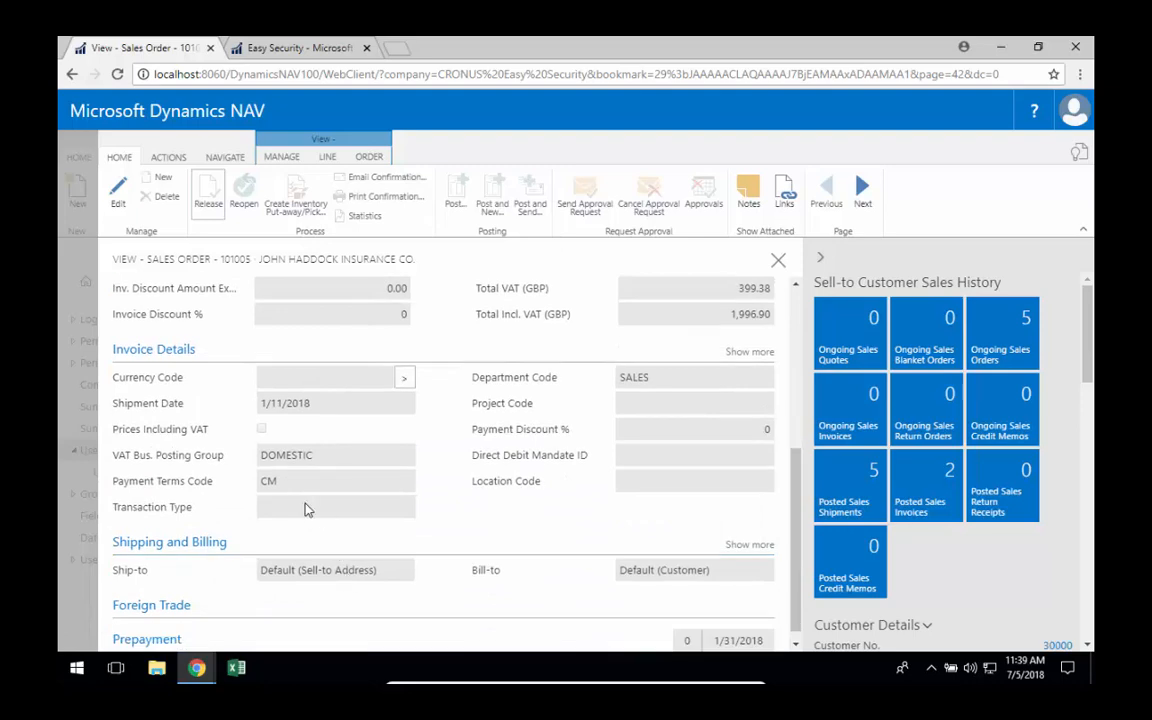
pyautogui.scroll(6, 370, 578)
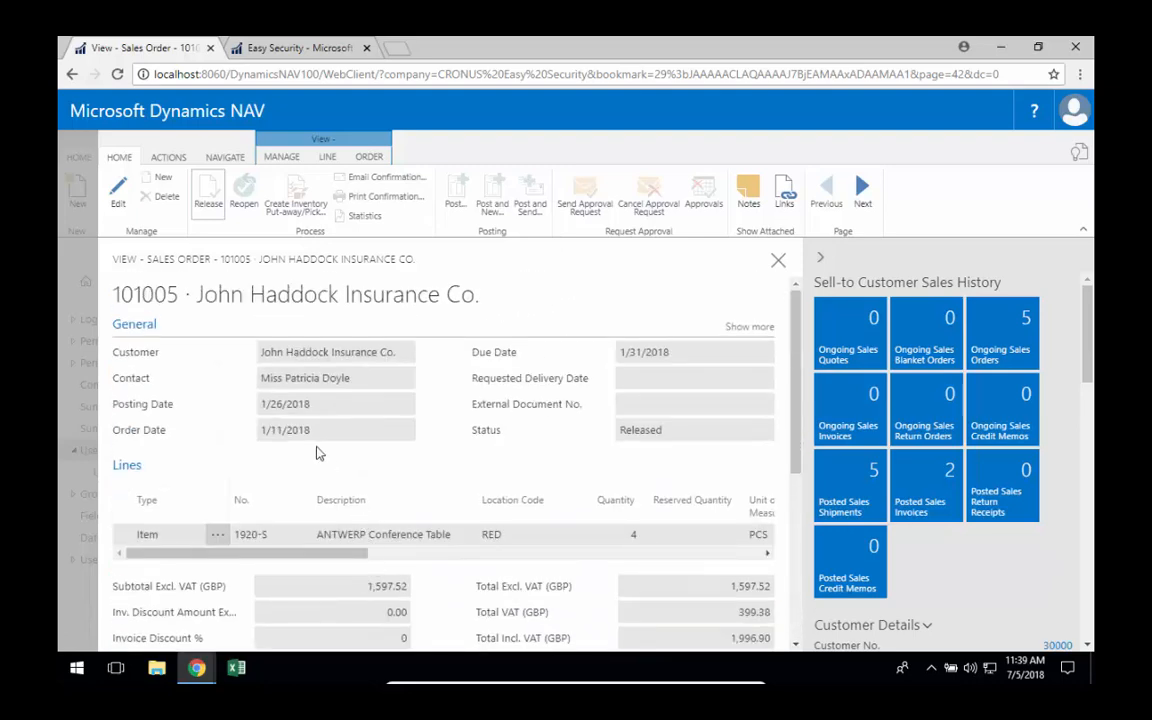